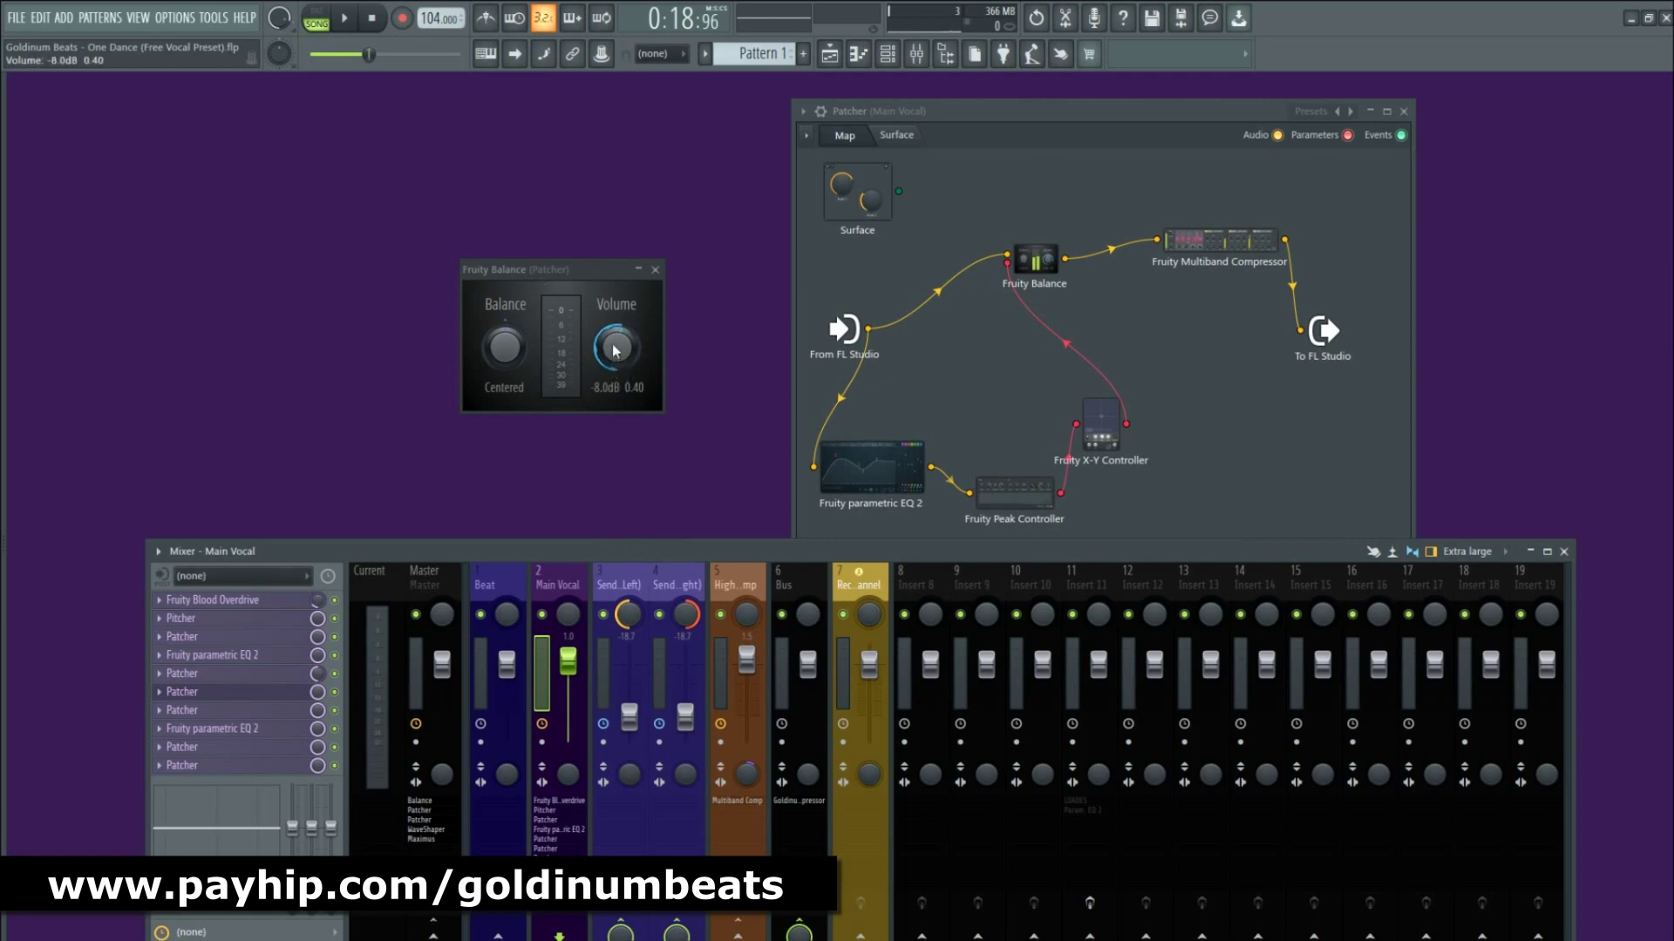
Play the song and raise the Fruity Balance volume to 0.0 dB while the vocal plays.
key(space)
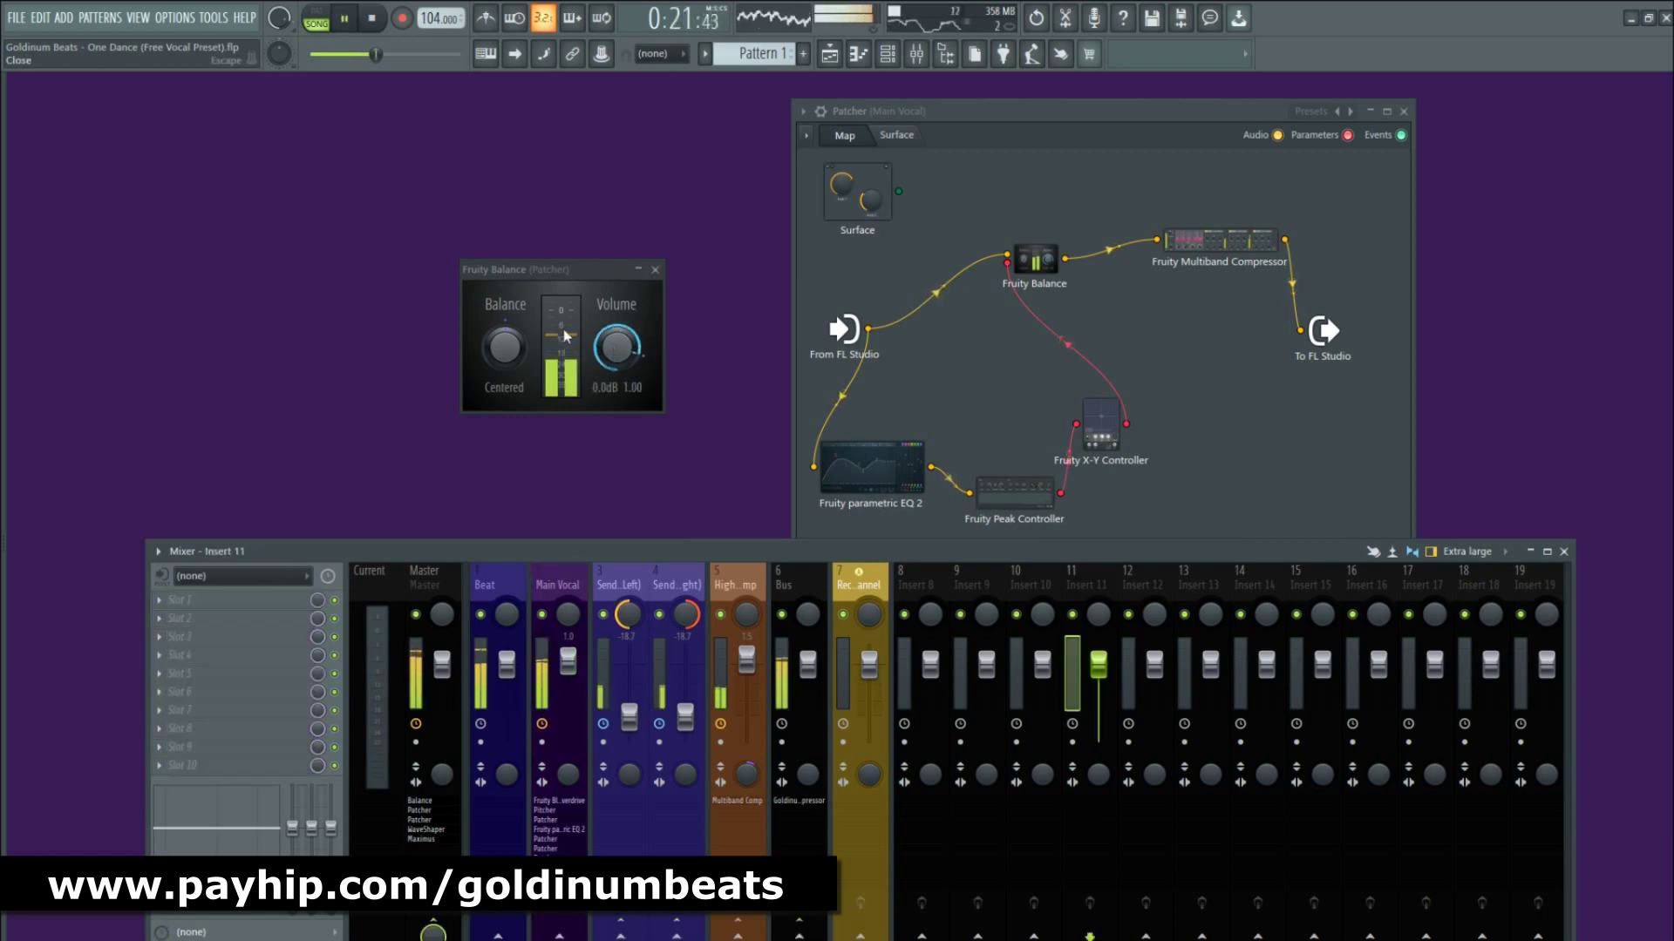
drag(608, 352, 607, 323)
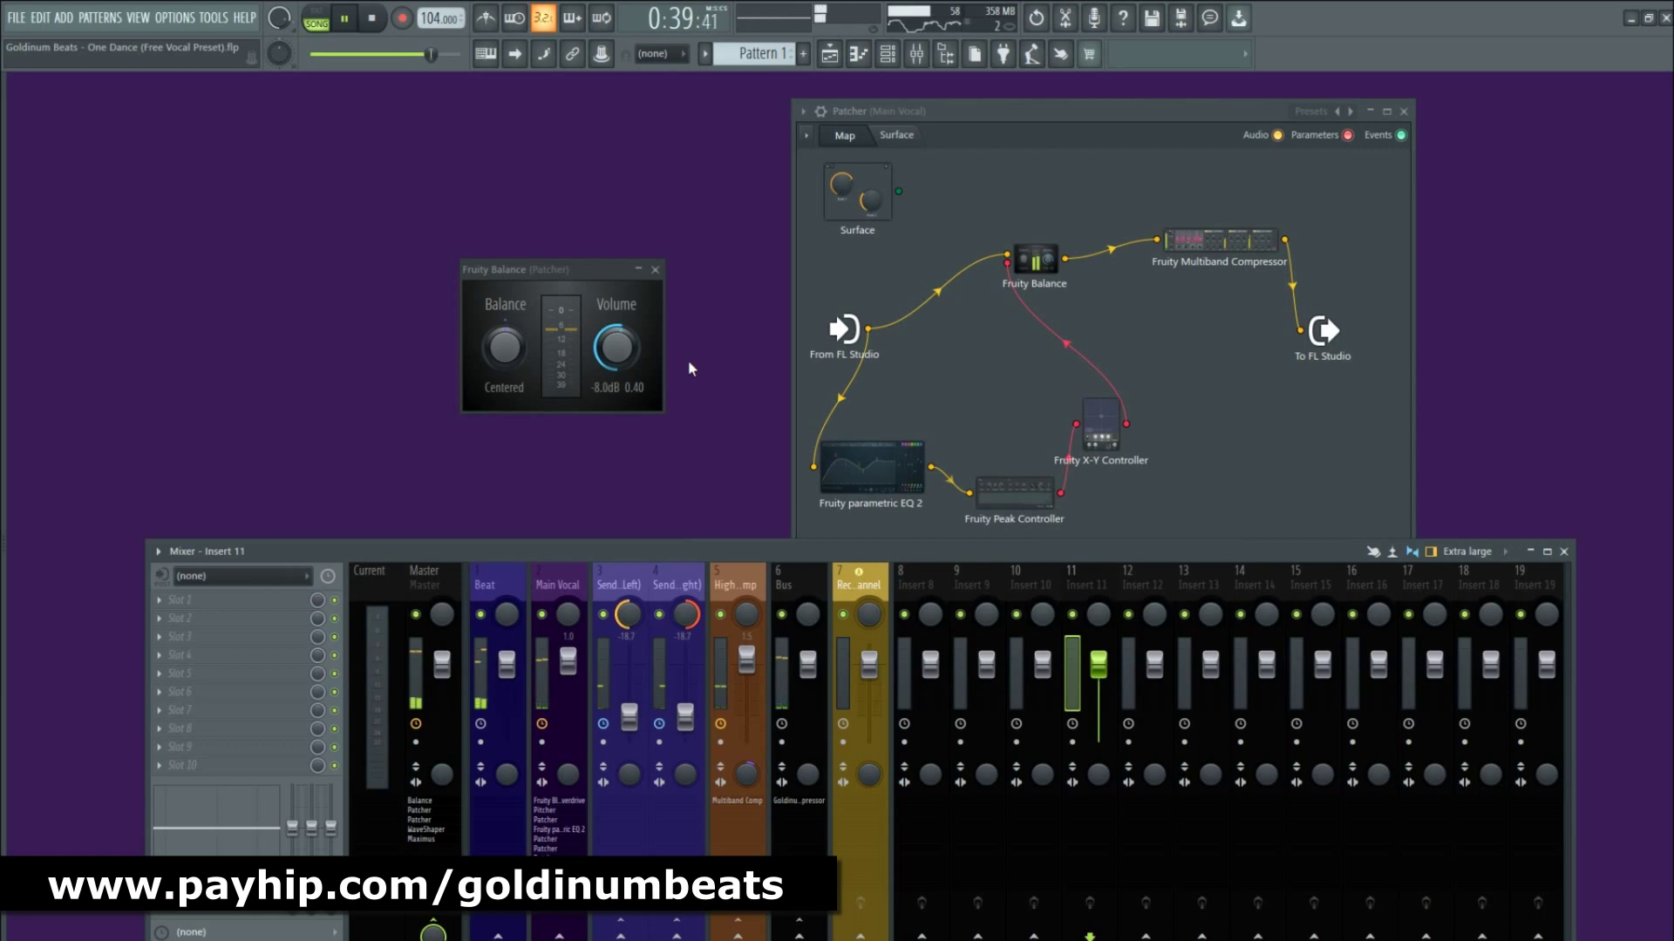
Stop playback of the vocal chain.
key(space)
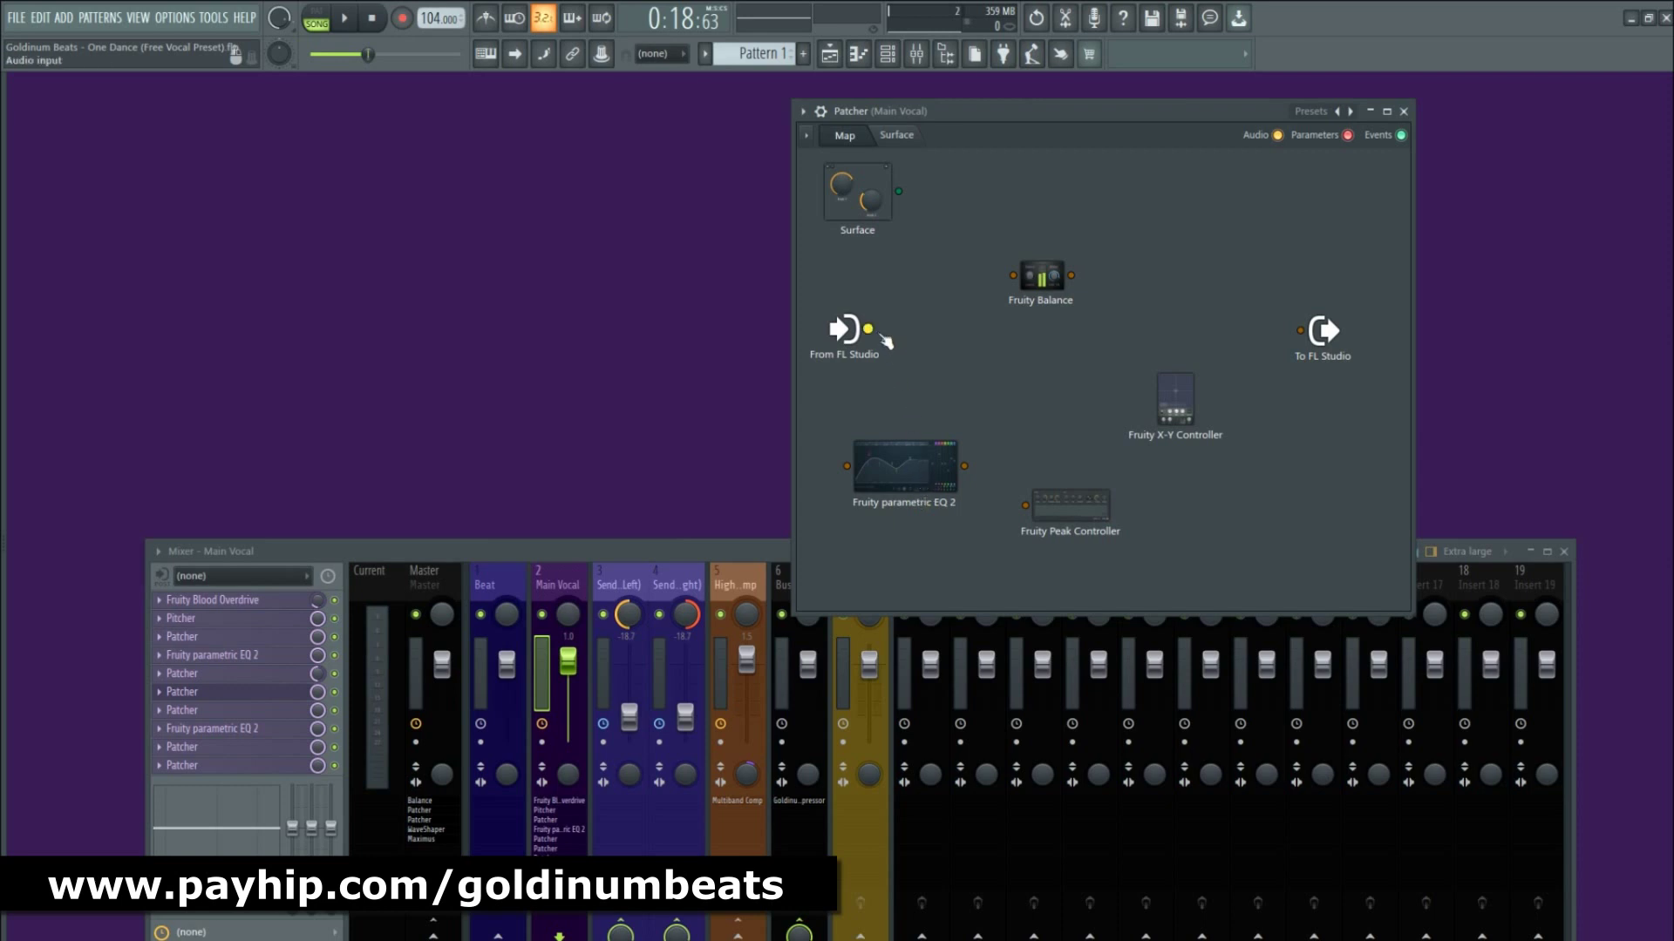
Wire input to Fruity Balance to output, and input to EQ 2 to Peak Controller.
drag(870, 331, 1013, 275)
drag(1071, 275, 1300, 331)
drag(1175, 398, 1175, 437)
drag(1071, 504, 1055, 514)
mouse_move(905, 464)
mouse_down()
mouse_move(922, 444)
mouse_move(926, 471)
mouse_up()
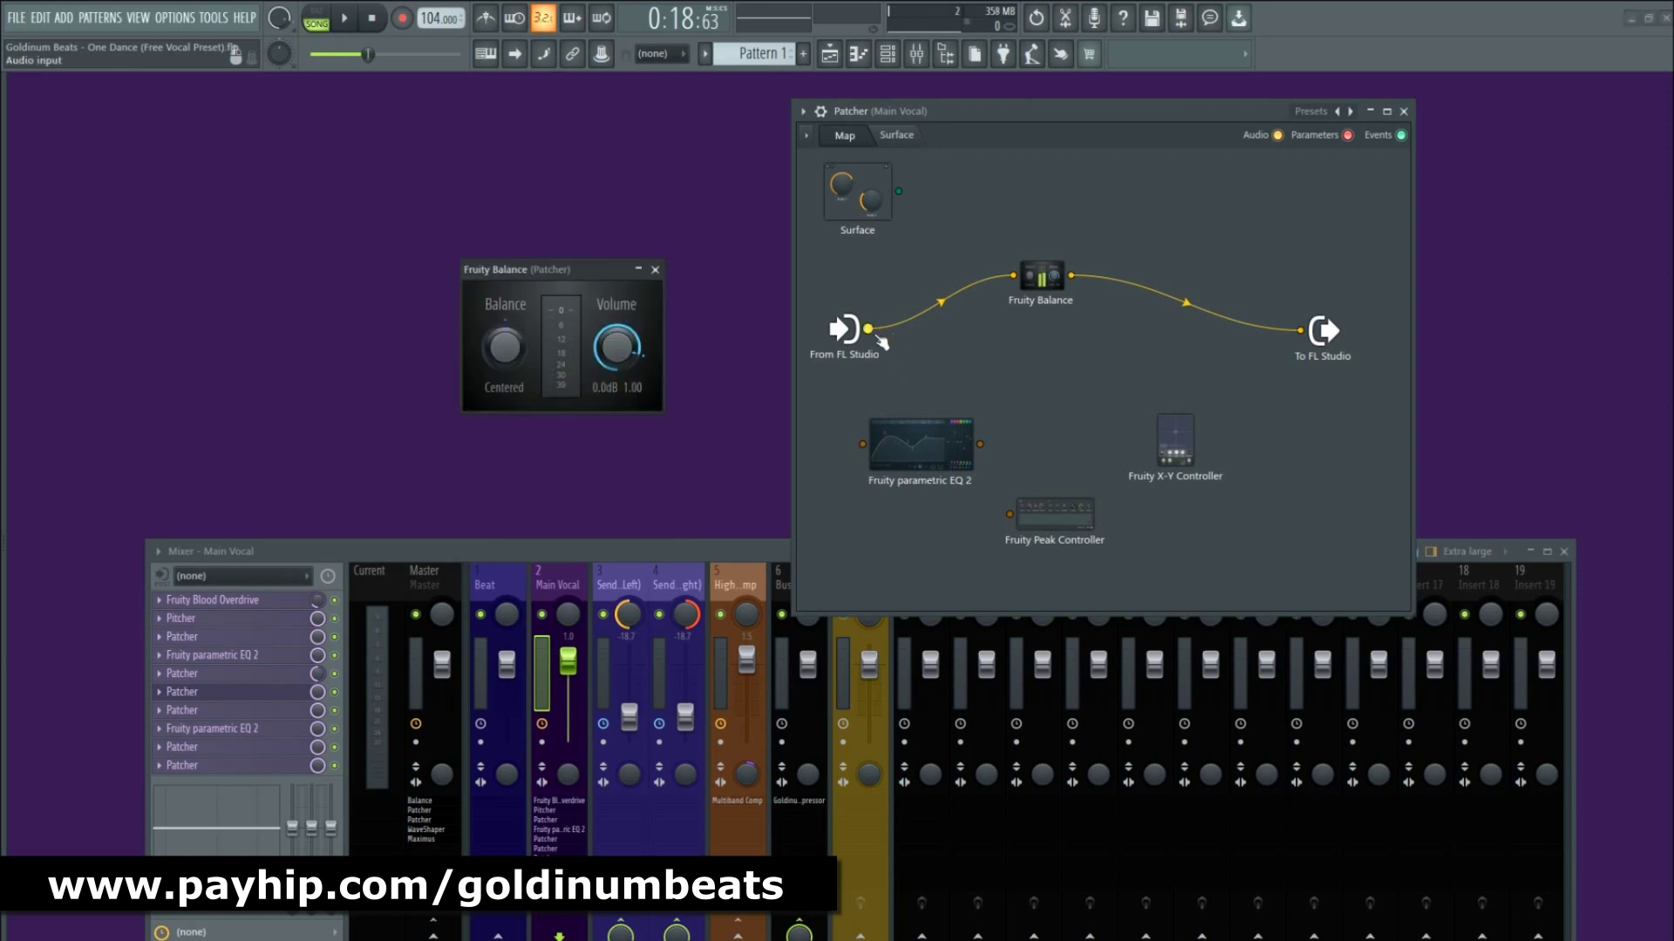
drag(870, 335, 898, 467)
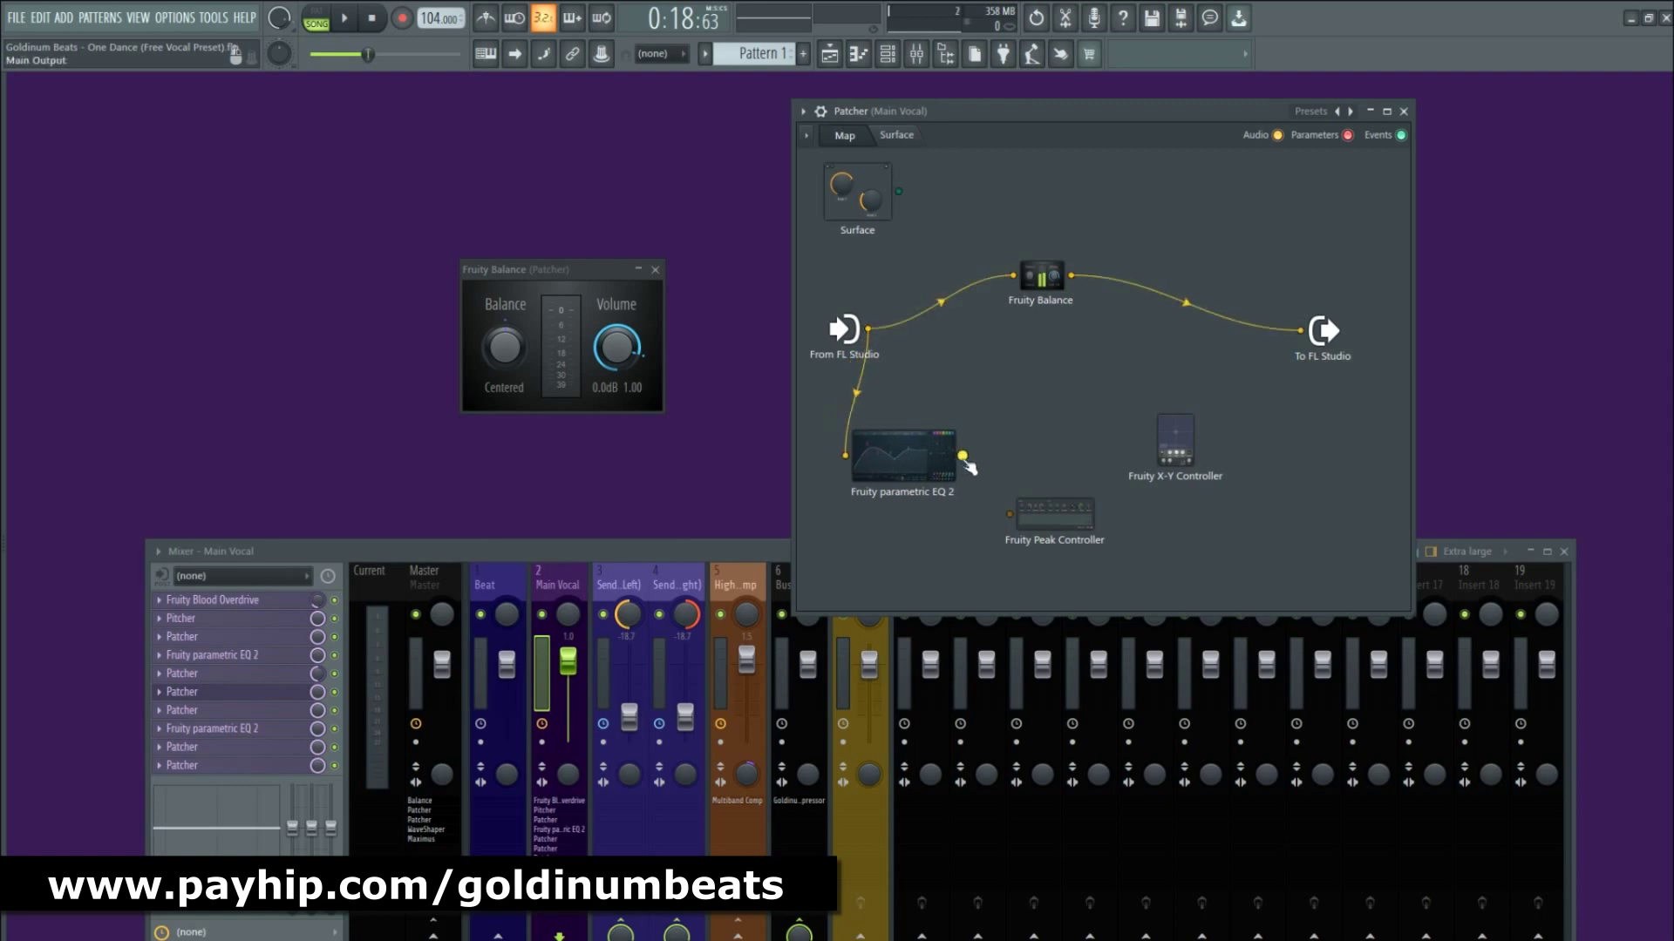
drag(962, 455, 1008, 514)
Add a Peak controller output to the Peak Controller node.
right_click(1050, 521)
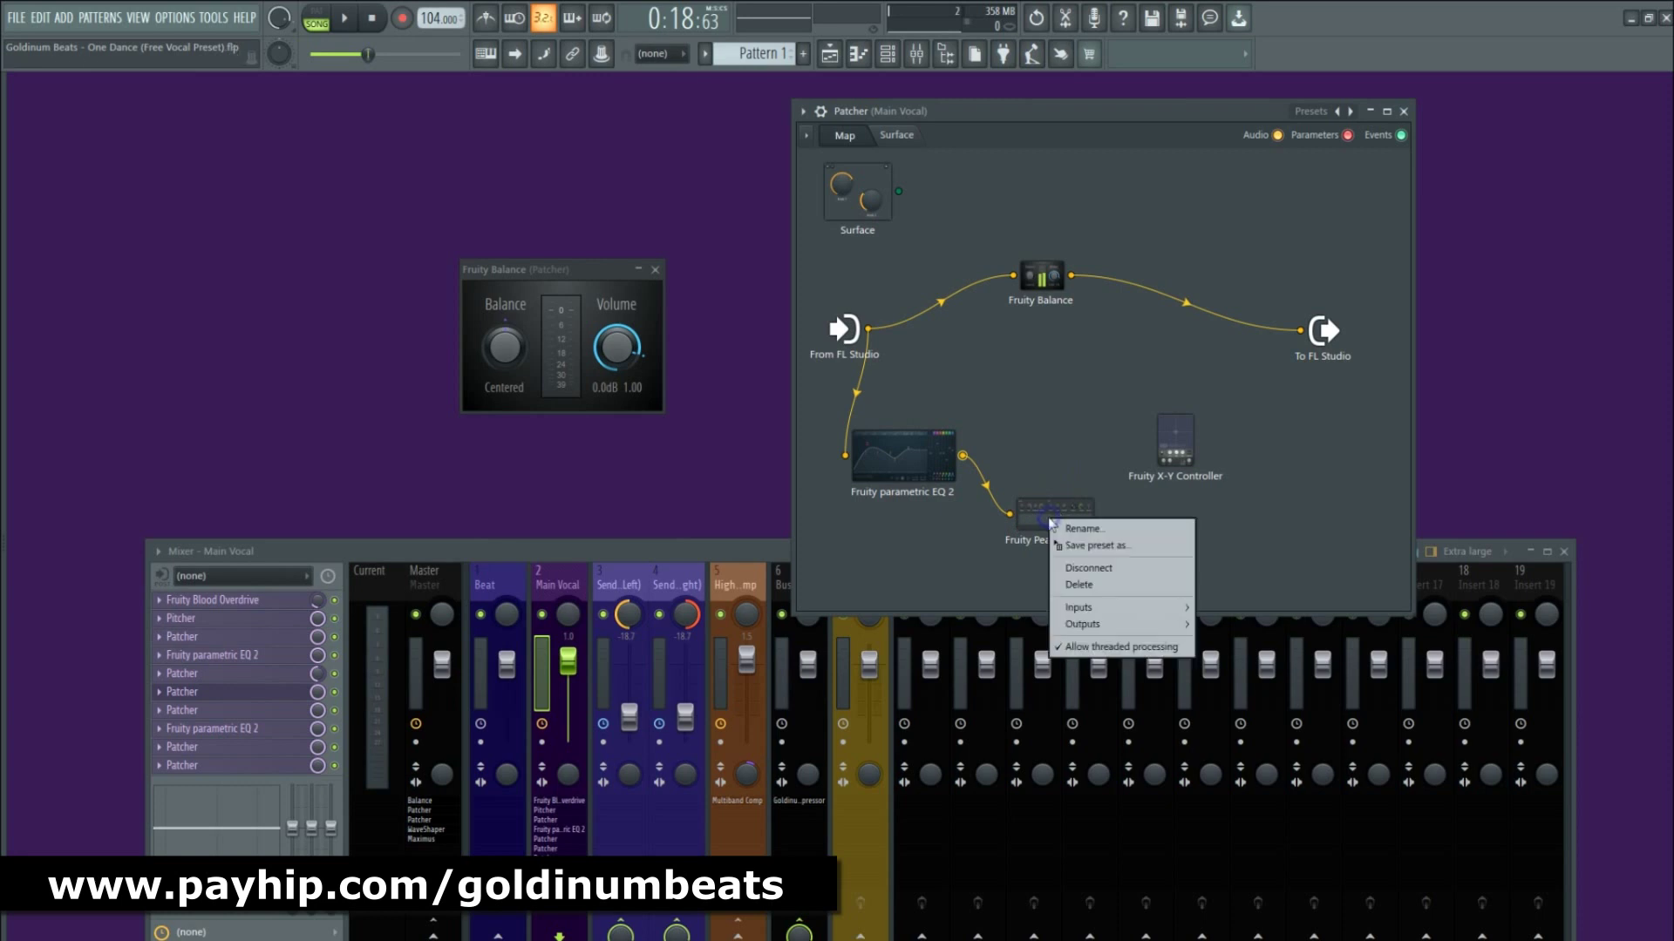
mouse_move(1099, 625)
mouse_move(1238, 640)
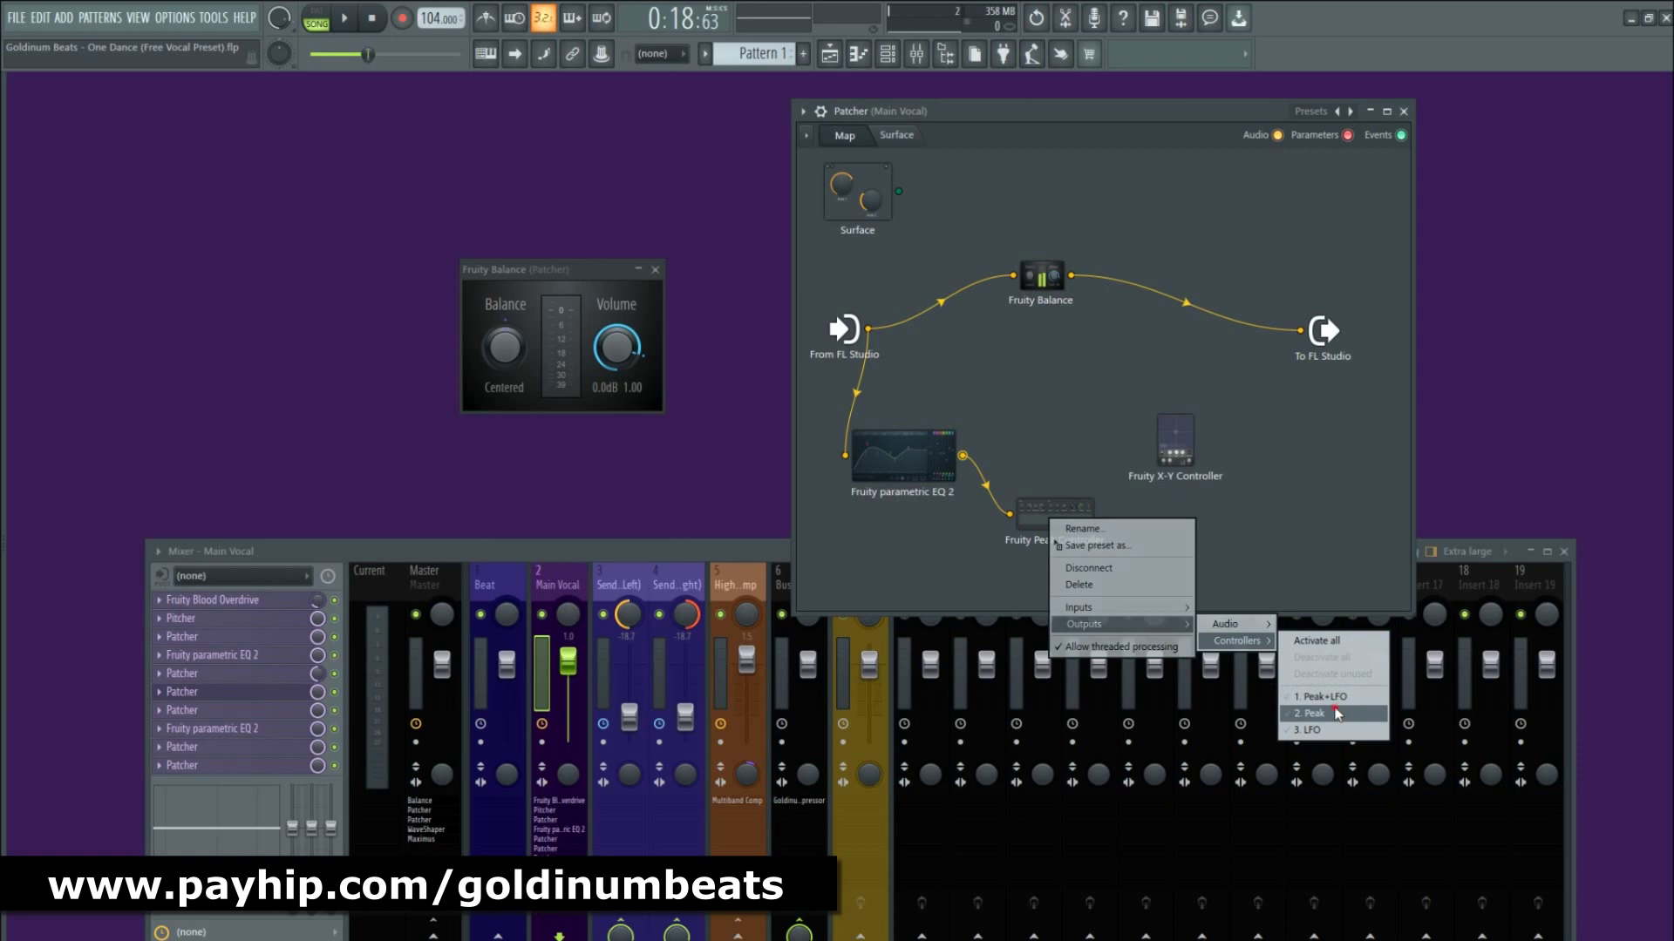
click(1333, 702)
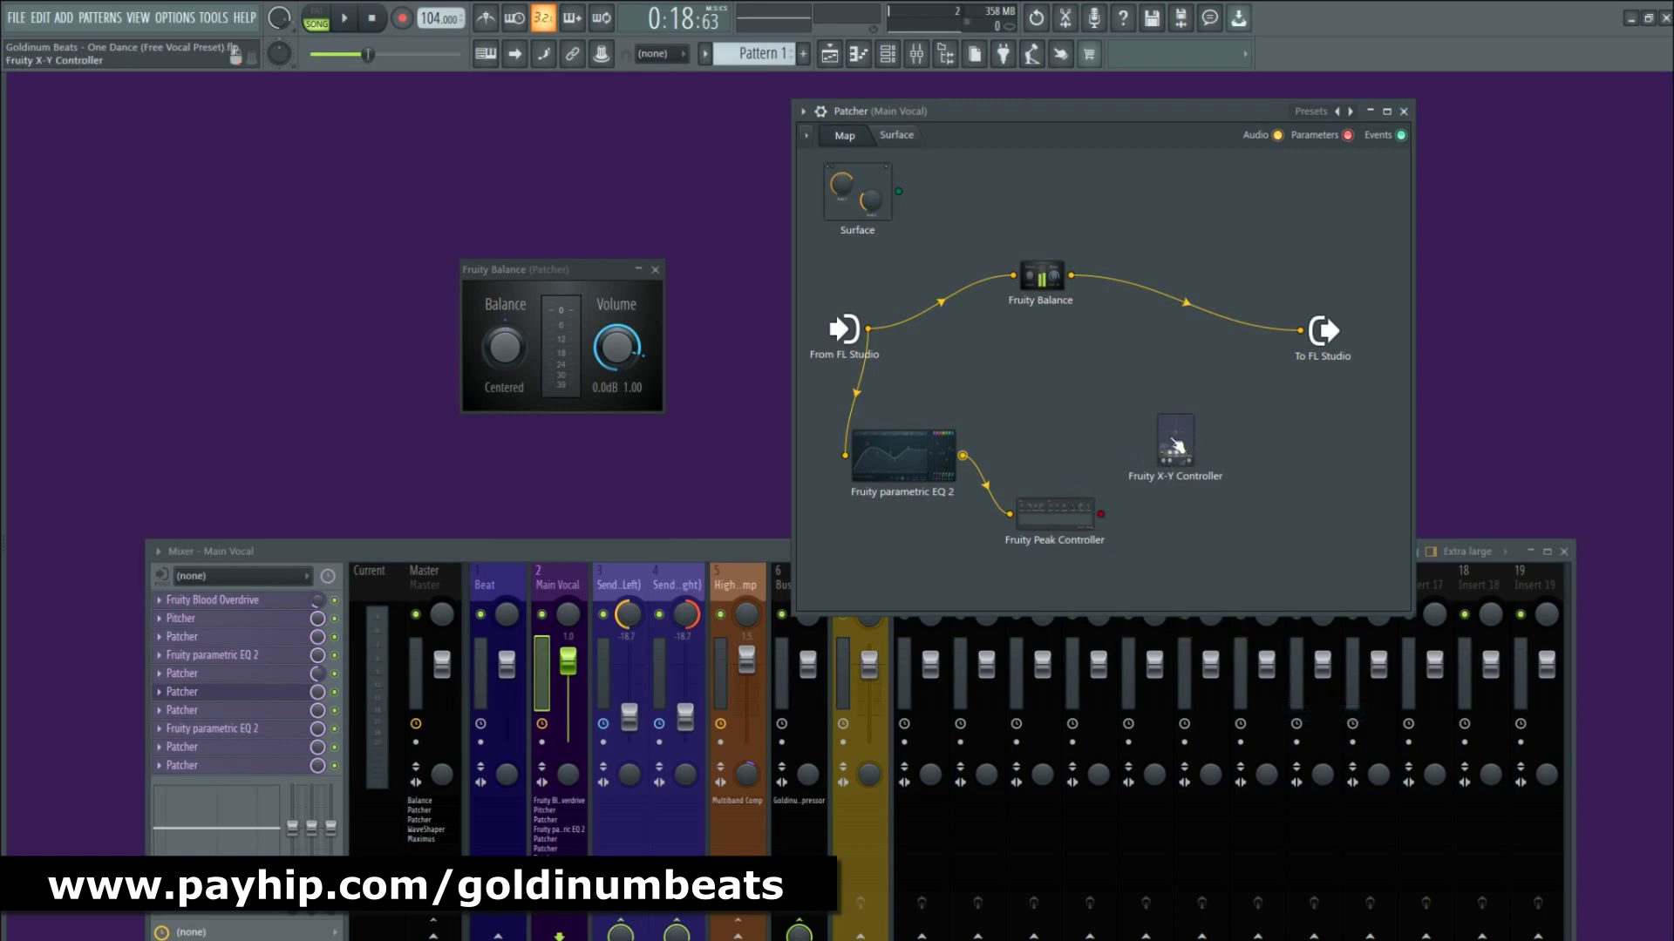
Give the X-Y Controller an X-axis parameter input and an X controller output, then reposition it.
right_click(1176, 446)
mouse_move(1203, 528)
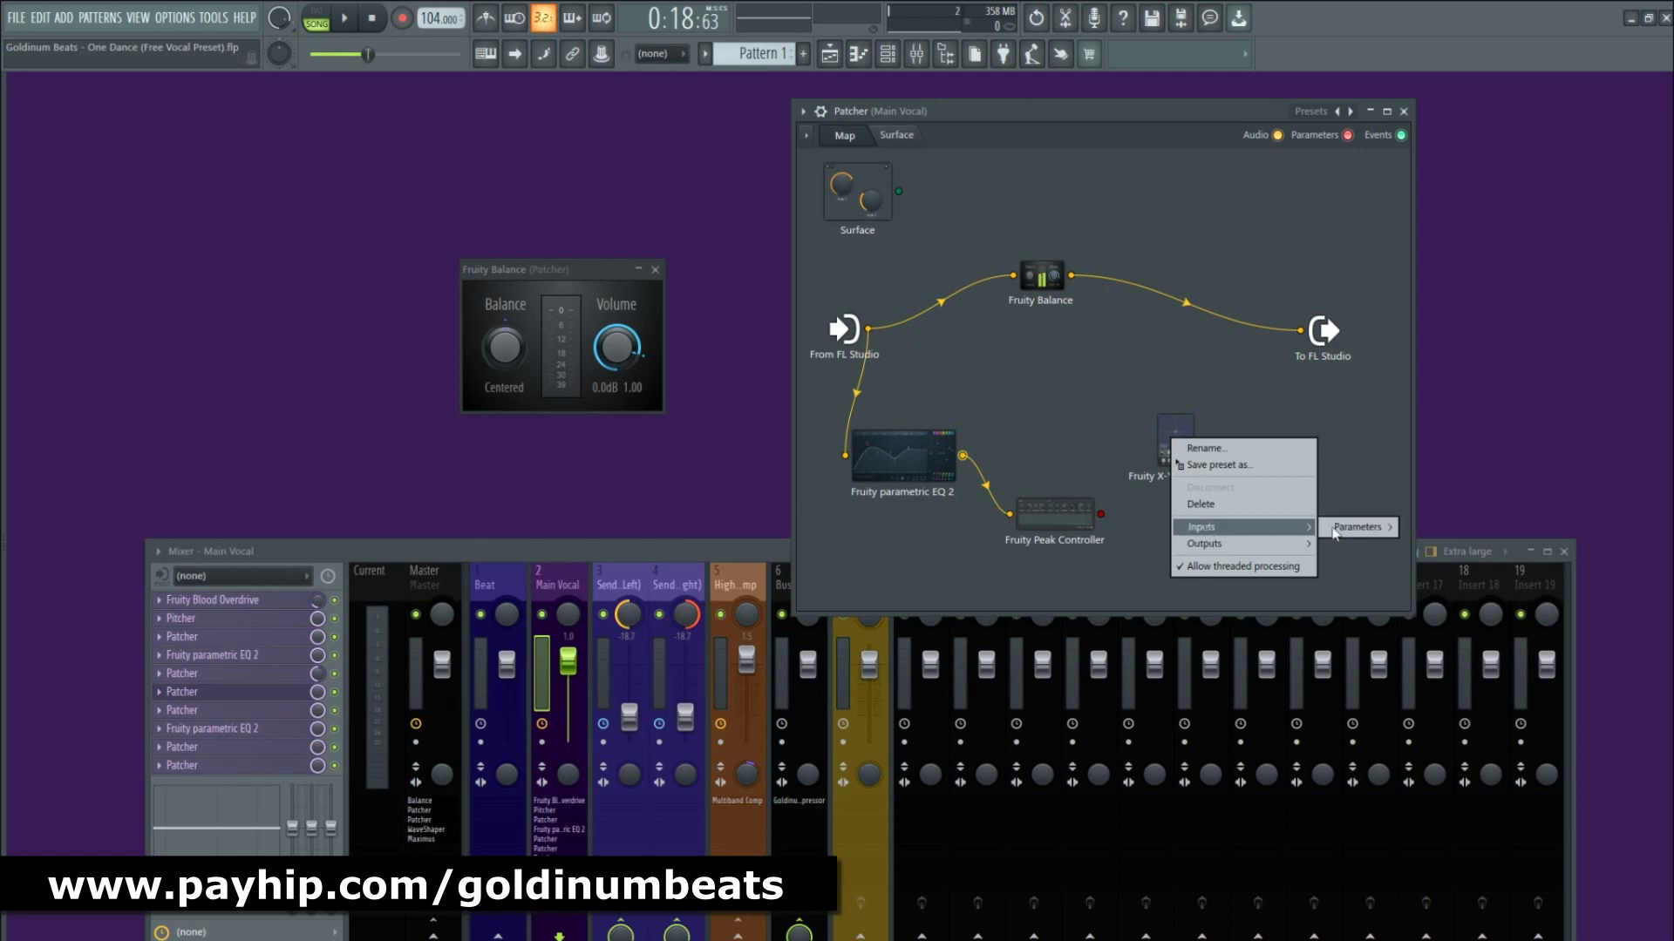
mouse_move(1334, 532)
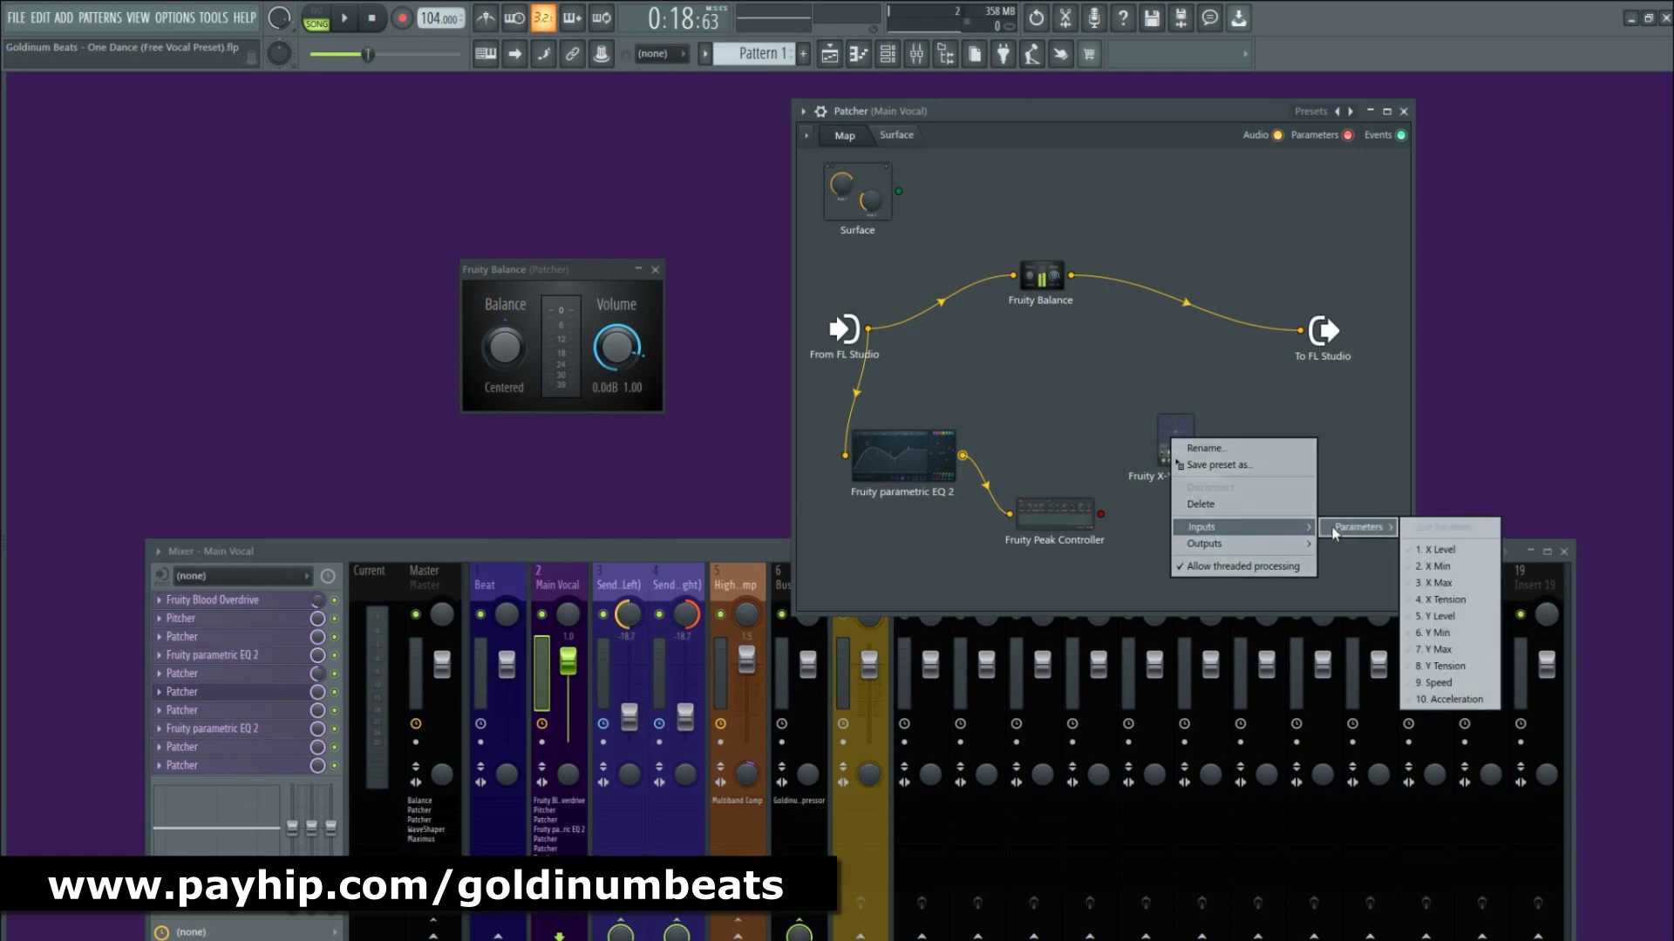
click(1441, 566)
right_click(1170, 440)
mouse_move(1241, 531)
mouse_move(1376, 535)
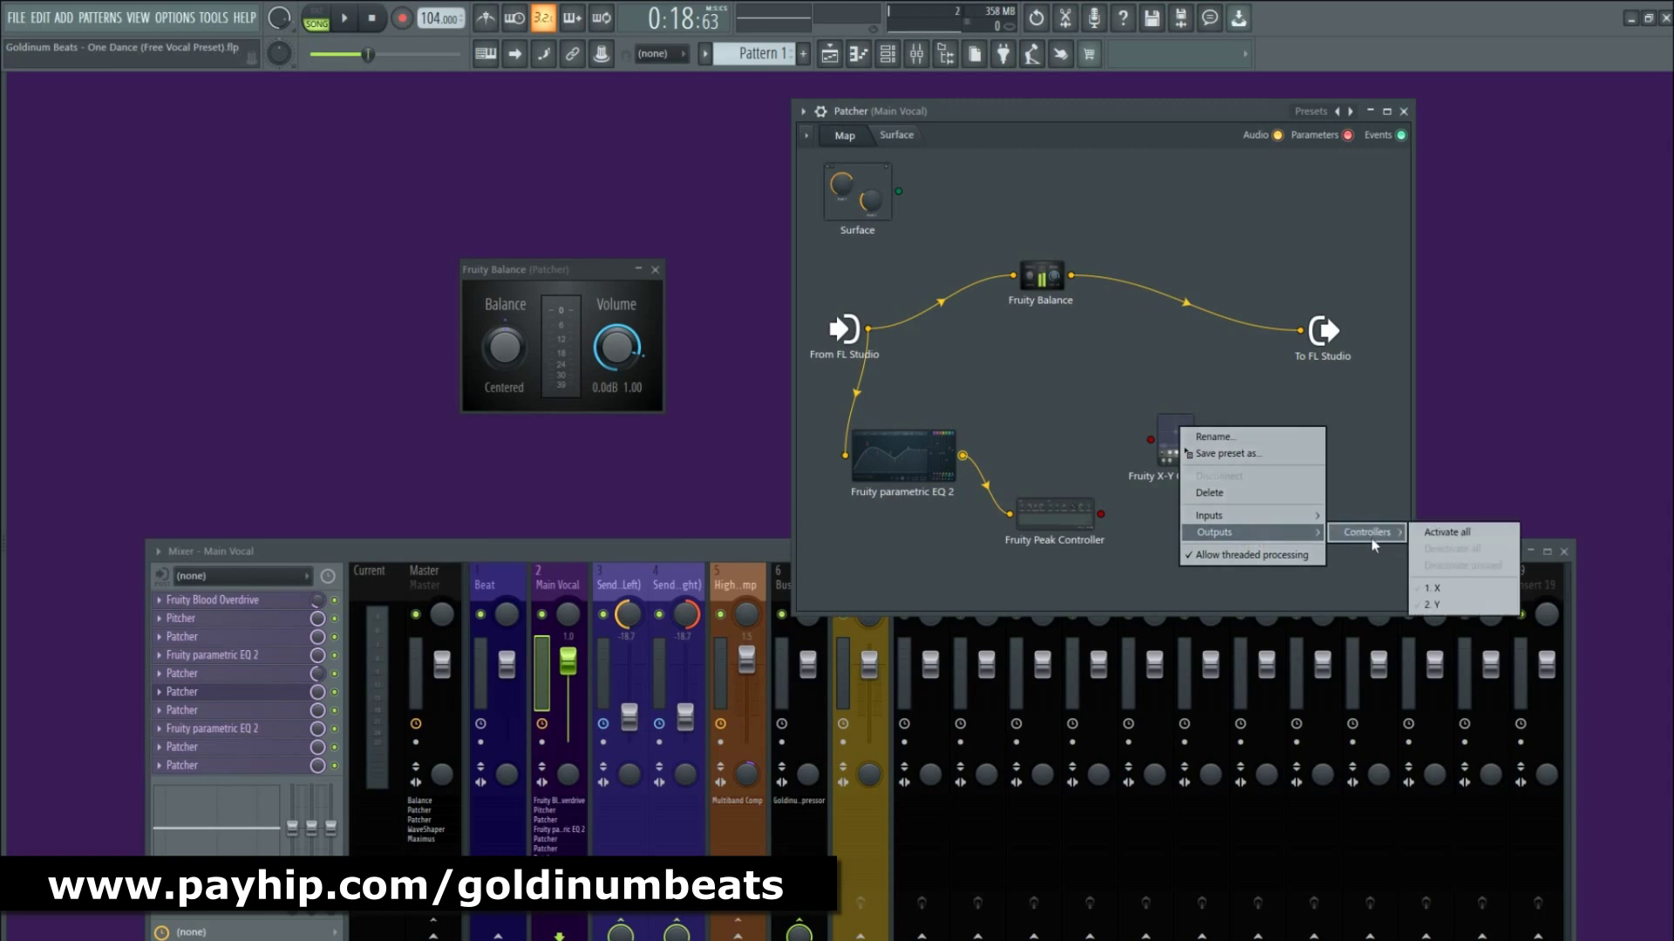
click(1438, 587)
drag(1194, 454, 1157, 480)
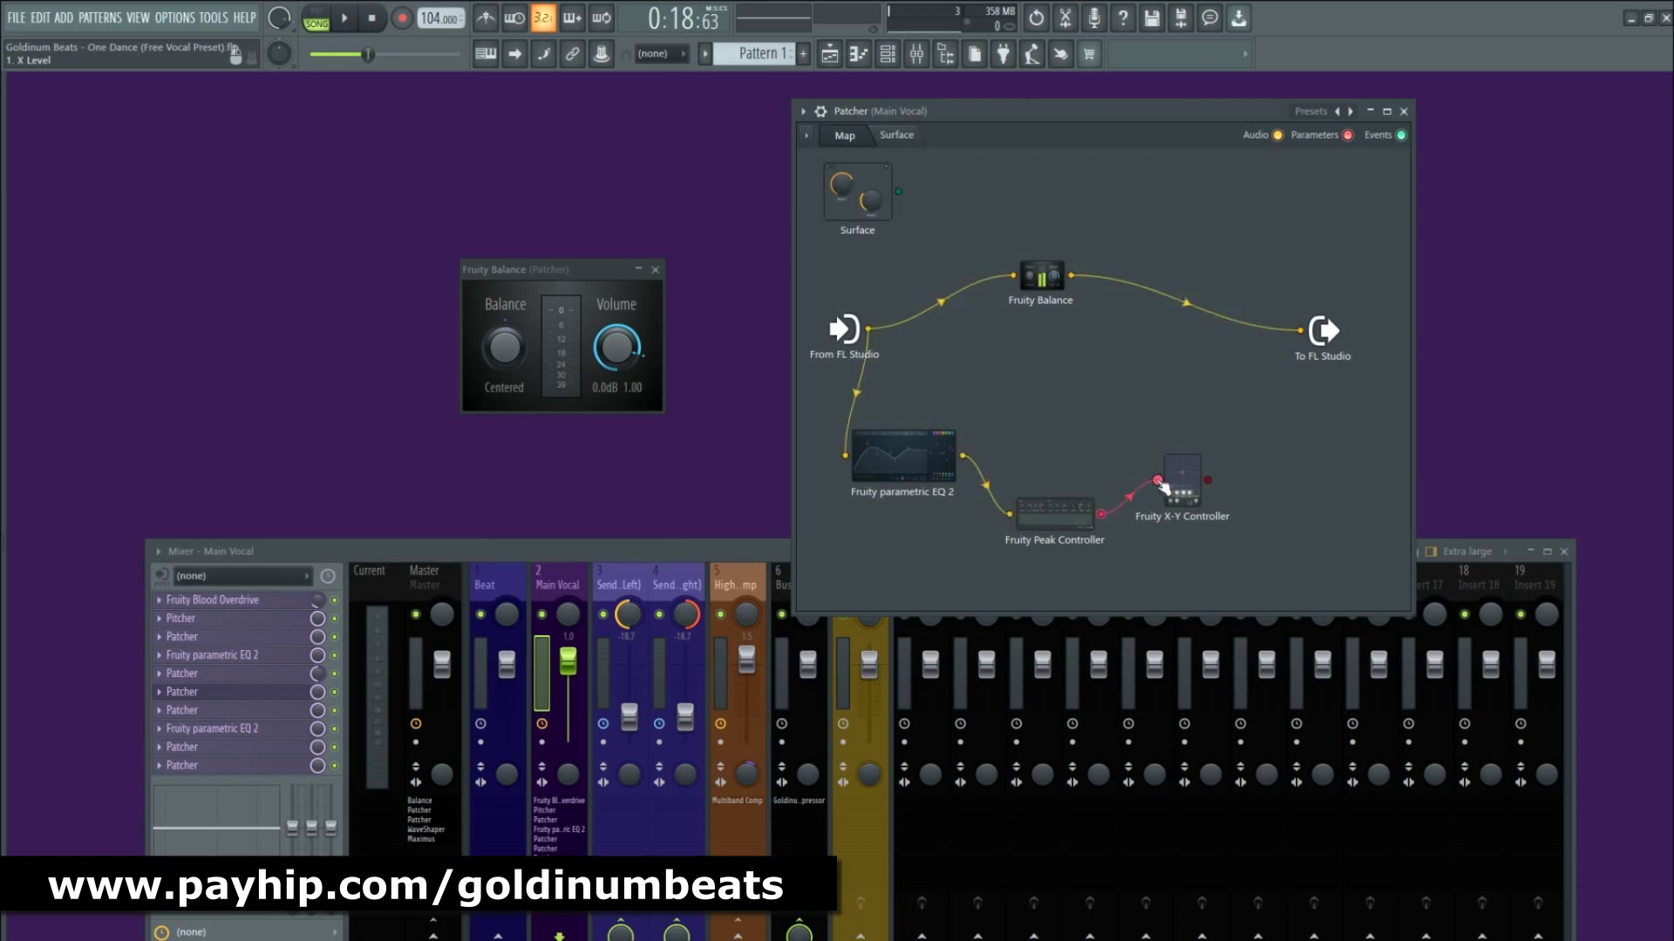
Add Fruity Balance's 2. Volume input, wire the X-Y Controller output to it, and open X-Y Controller.
right_click(1046, 277)
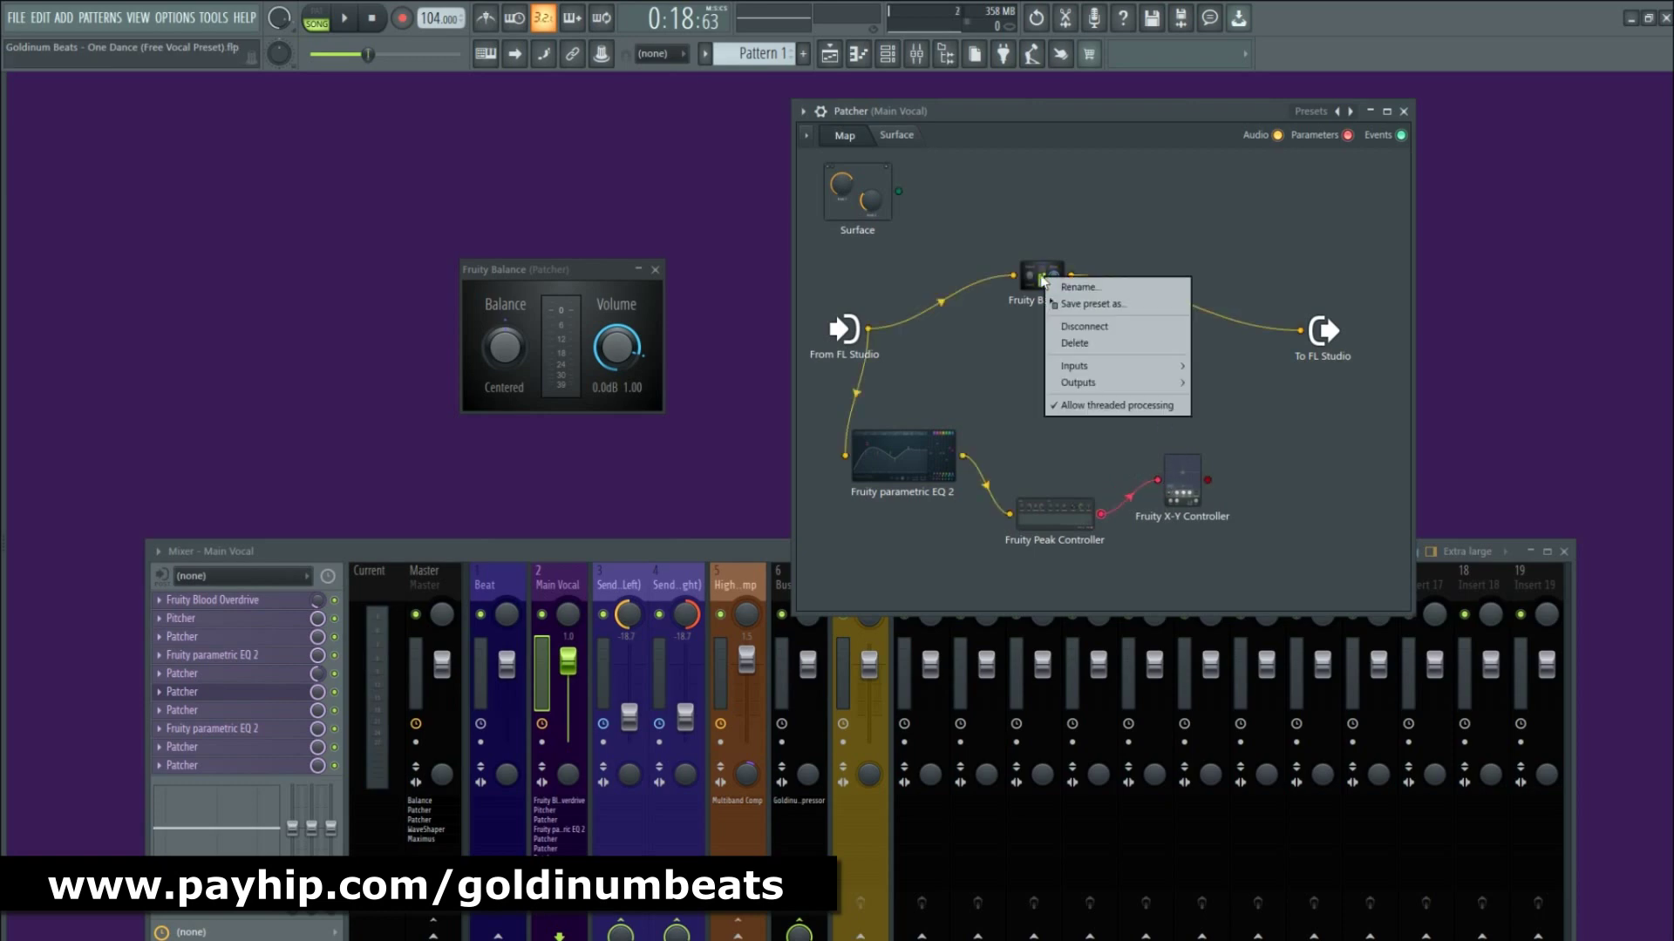
mouse_move(1089, 366)
mouse_move(1248, 382)
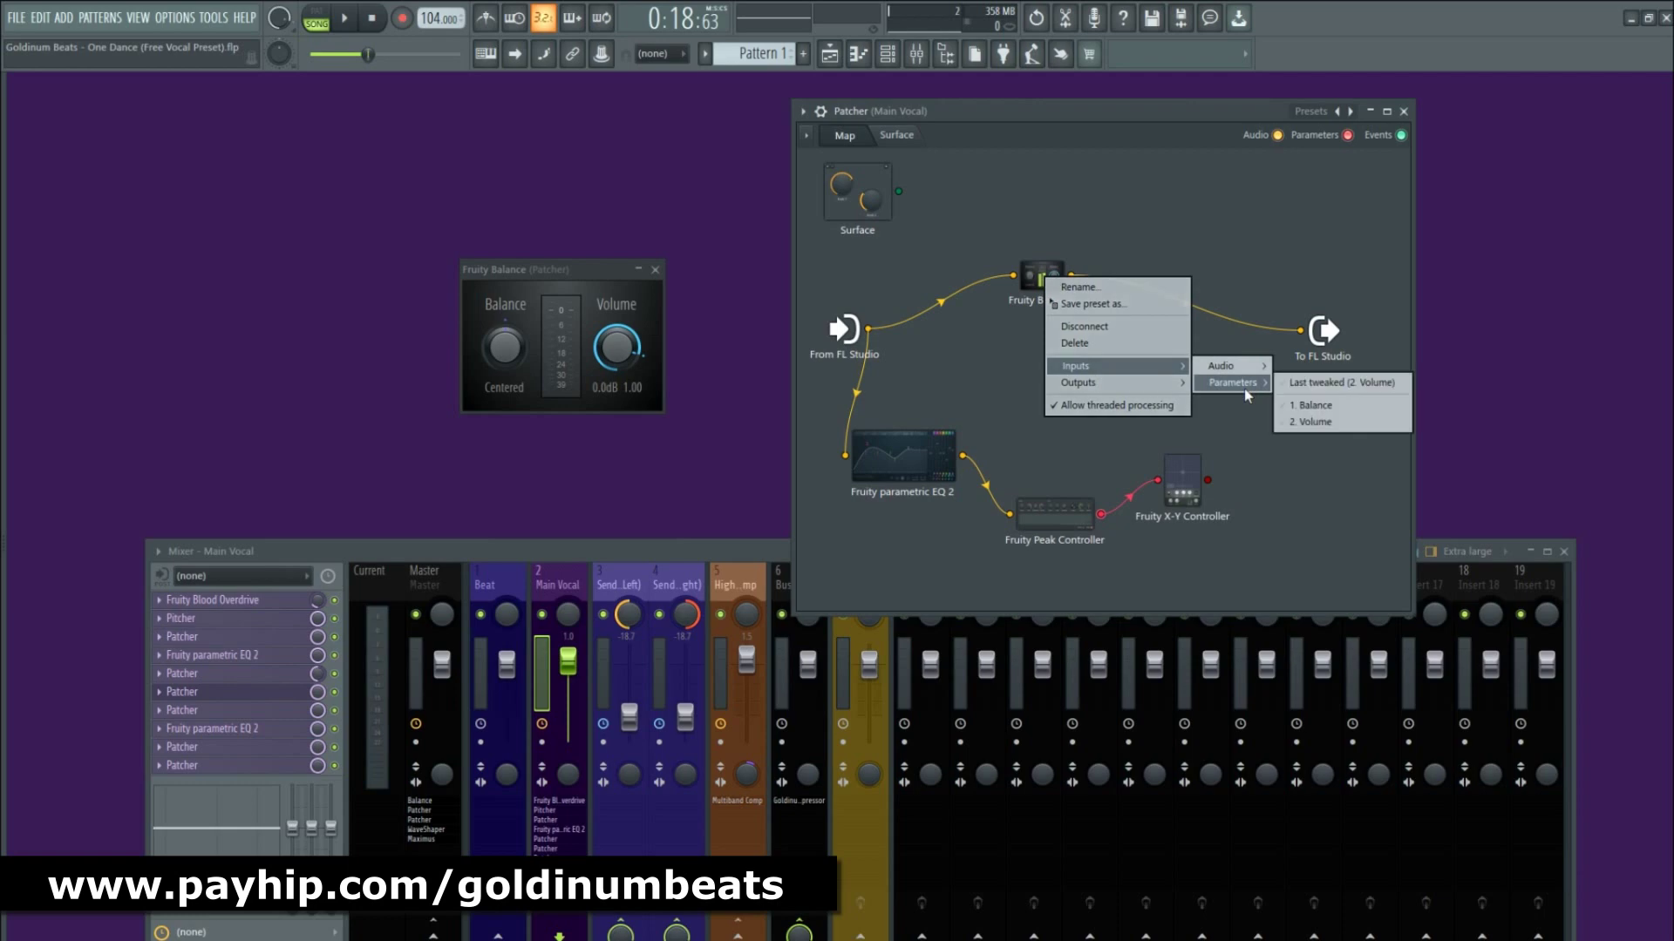
click(1319, 423)
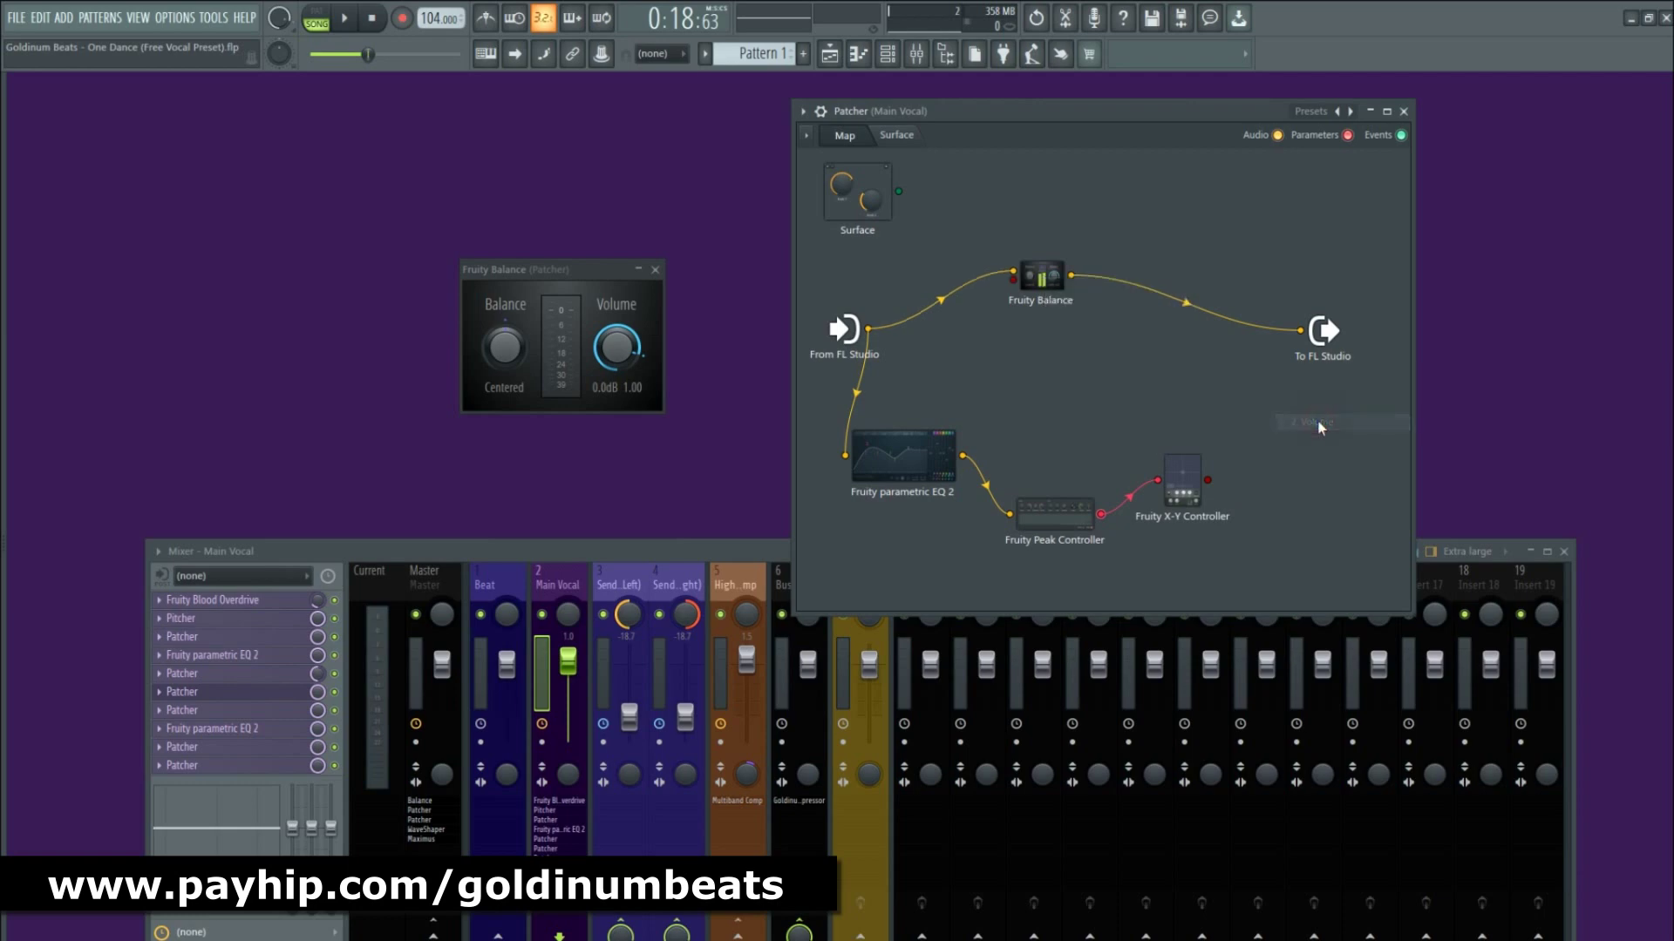
drag(1207, 481, 1013, 280)
click(1182, 478)
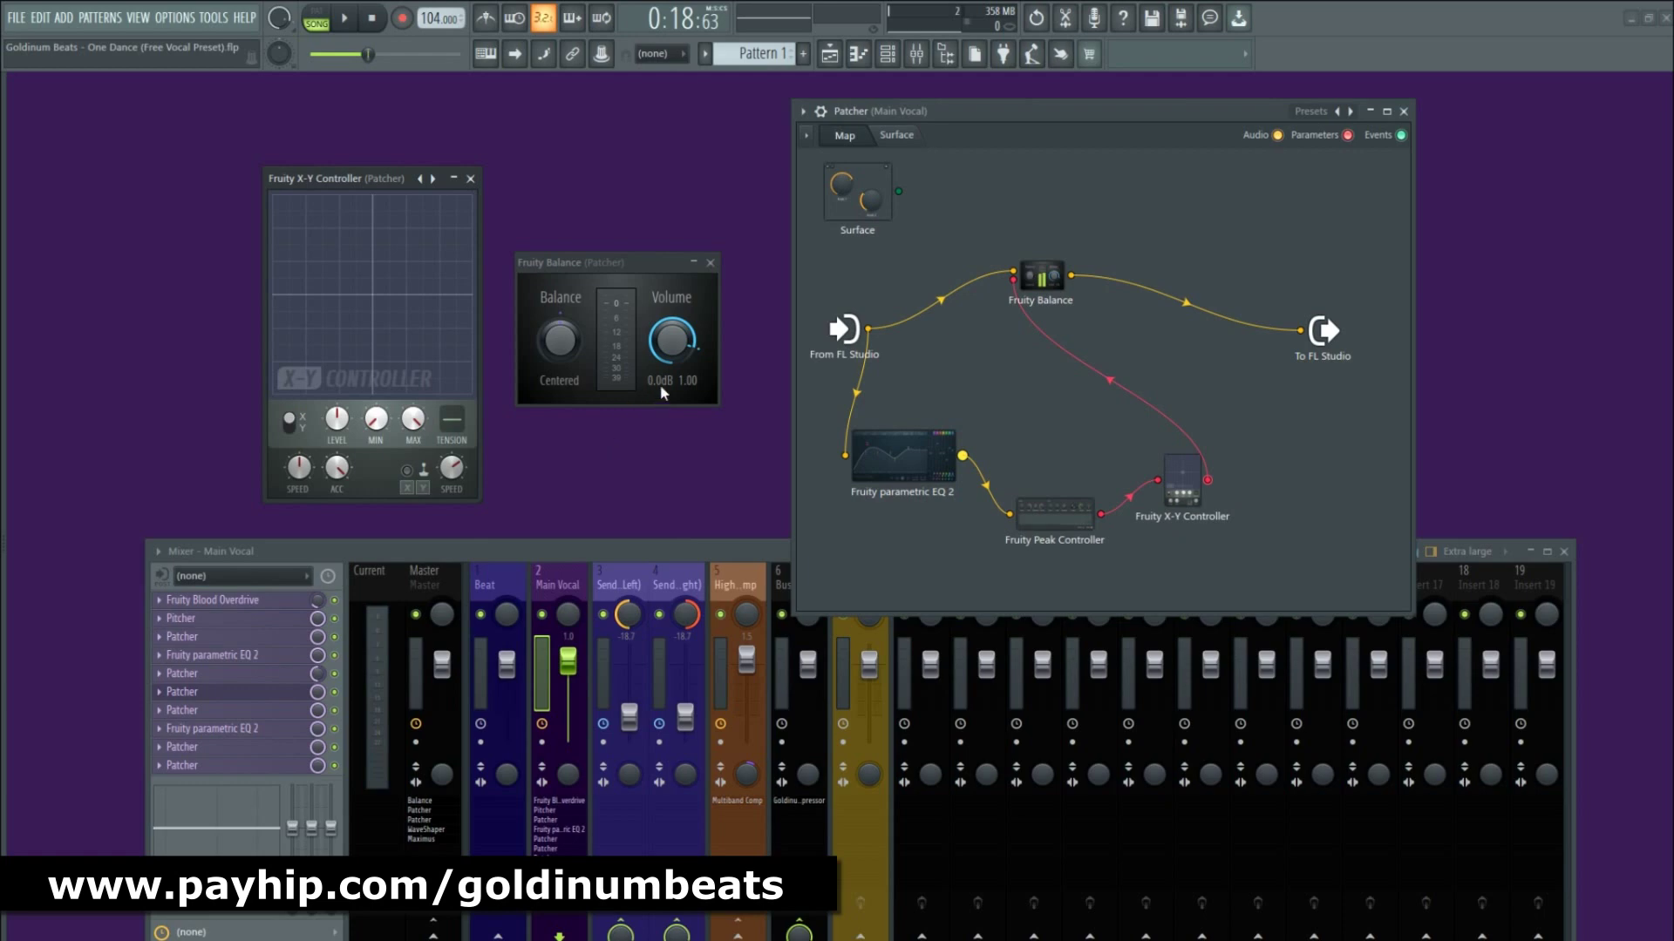
Link Balance Volume to the X-Y Controller and paste 80% as the X-Y maximum.
right_click(668, 346)
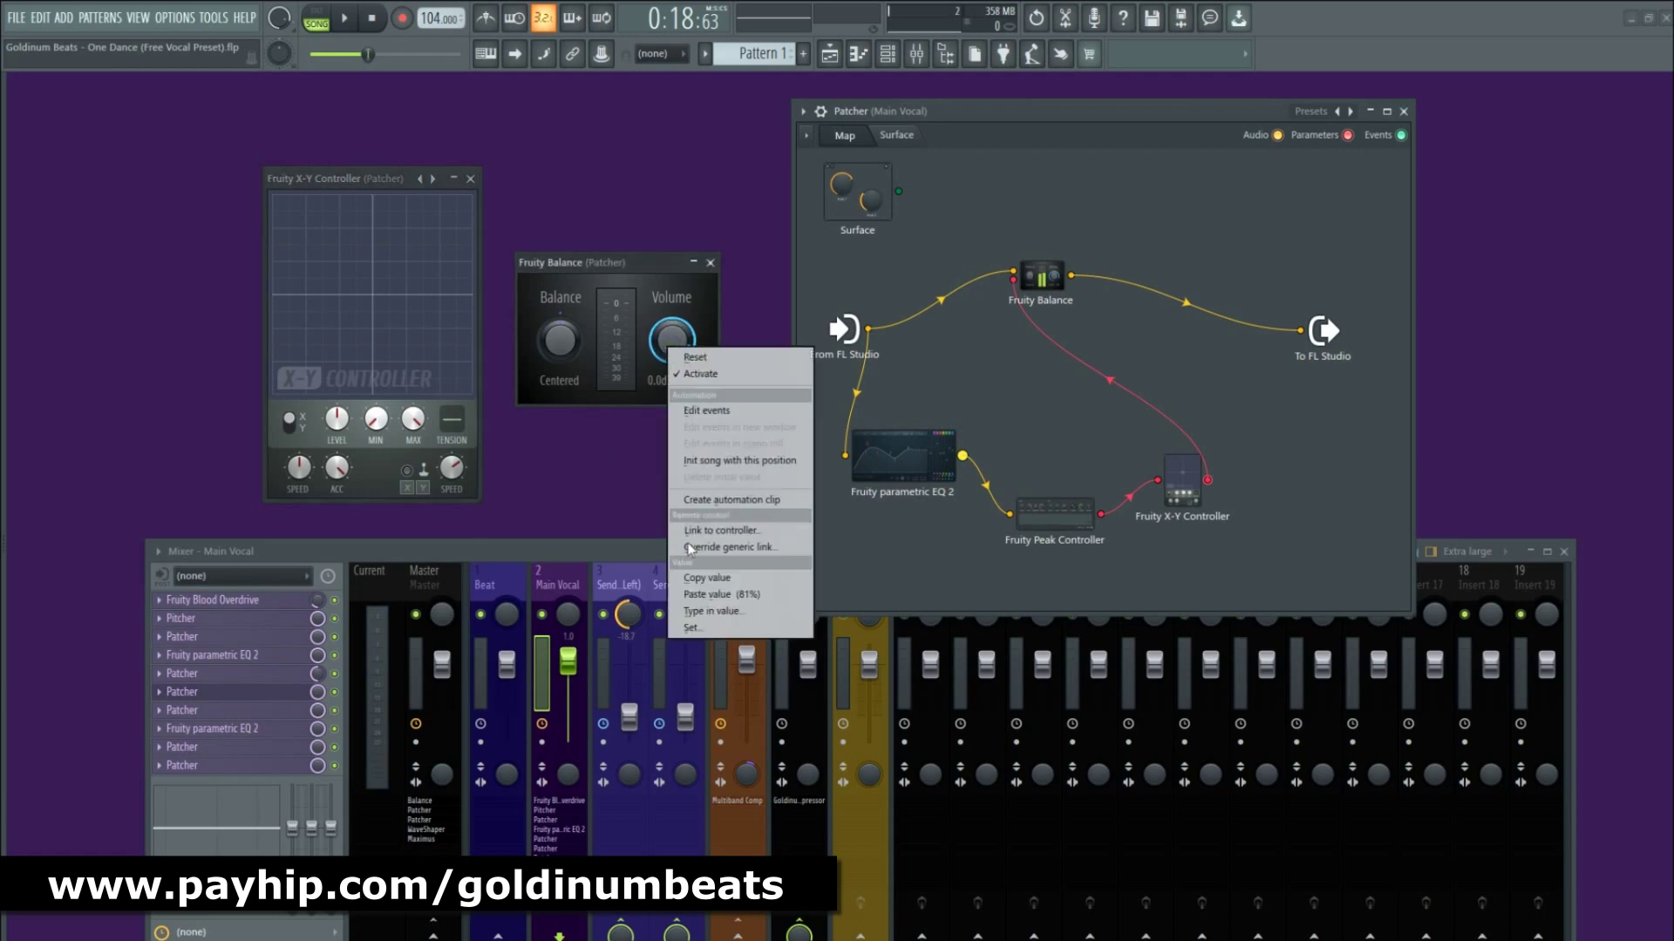
click(688, 577)
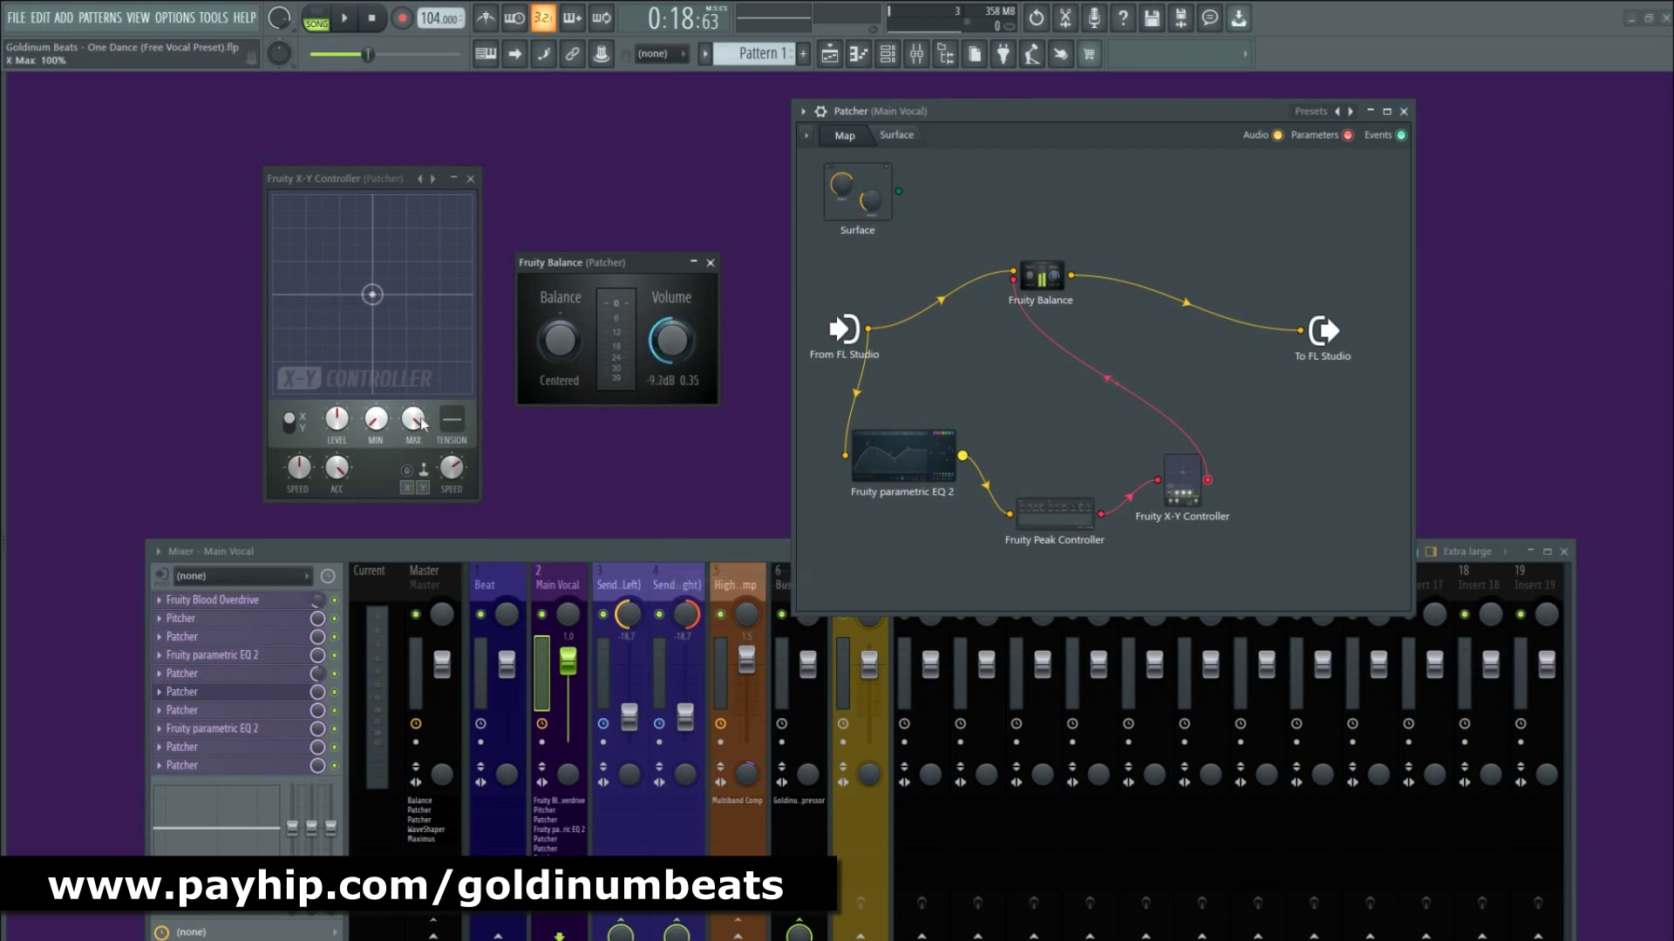
right_click(414, 421)
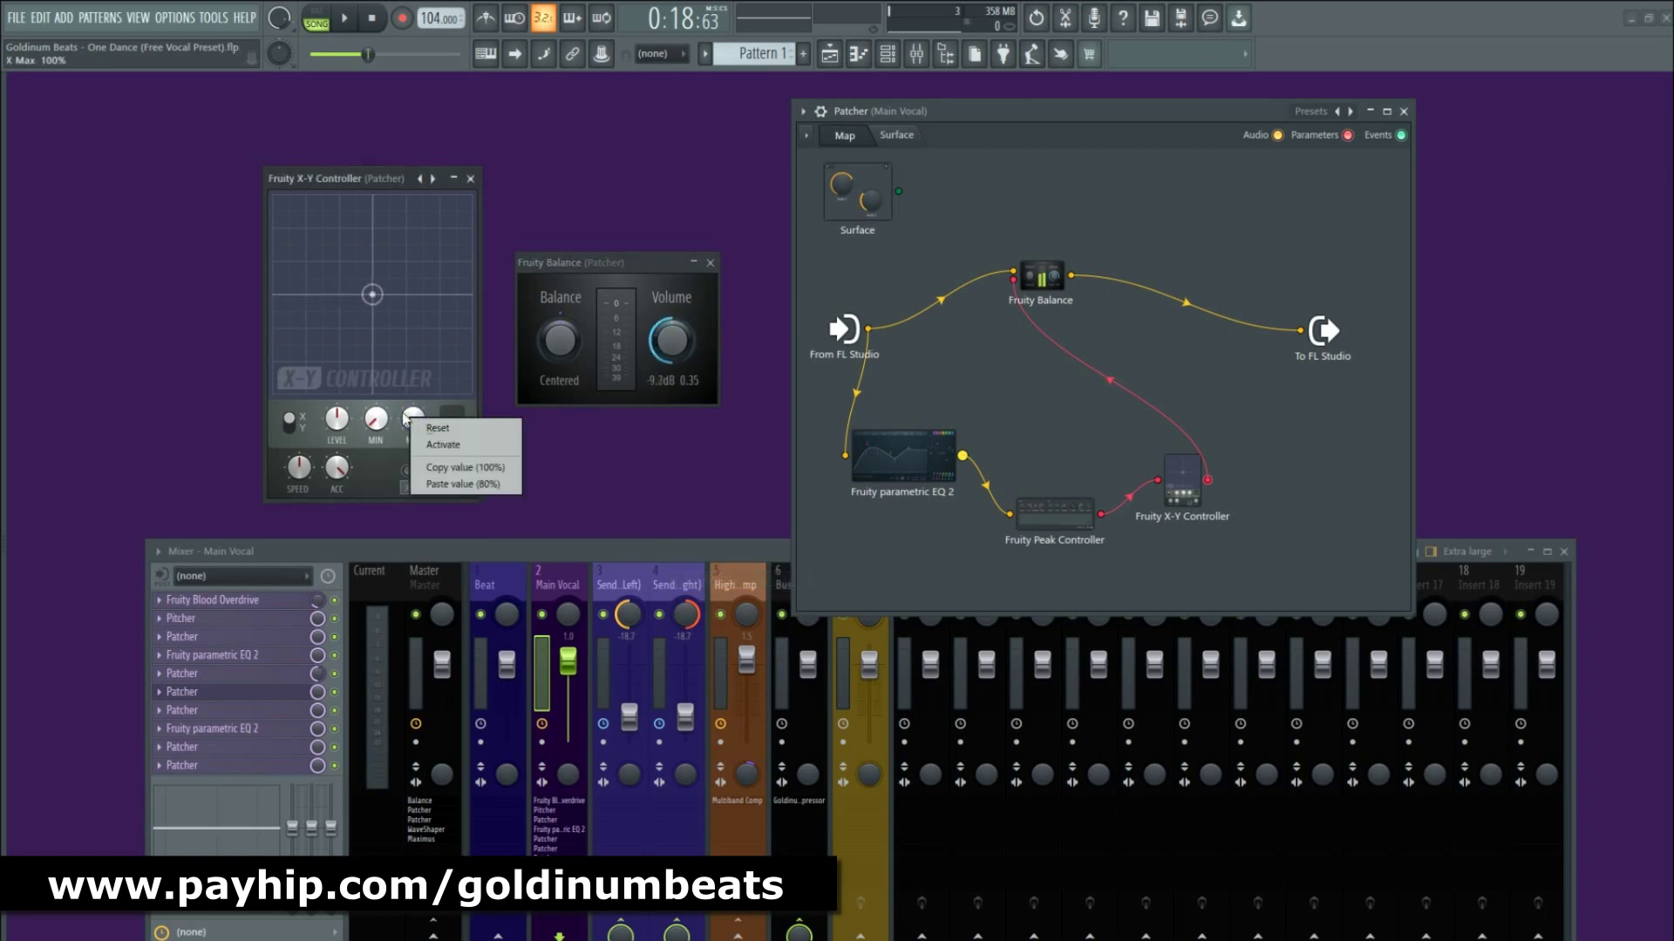
click(462, 484)
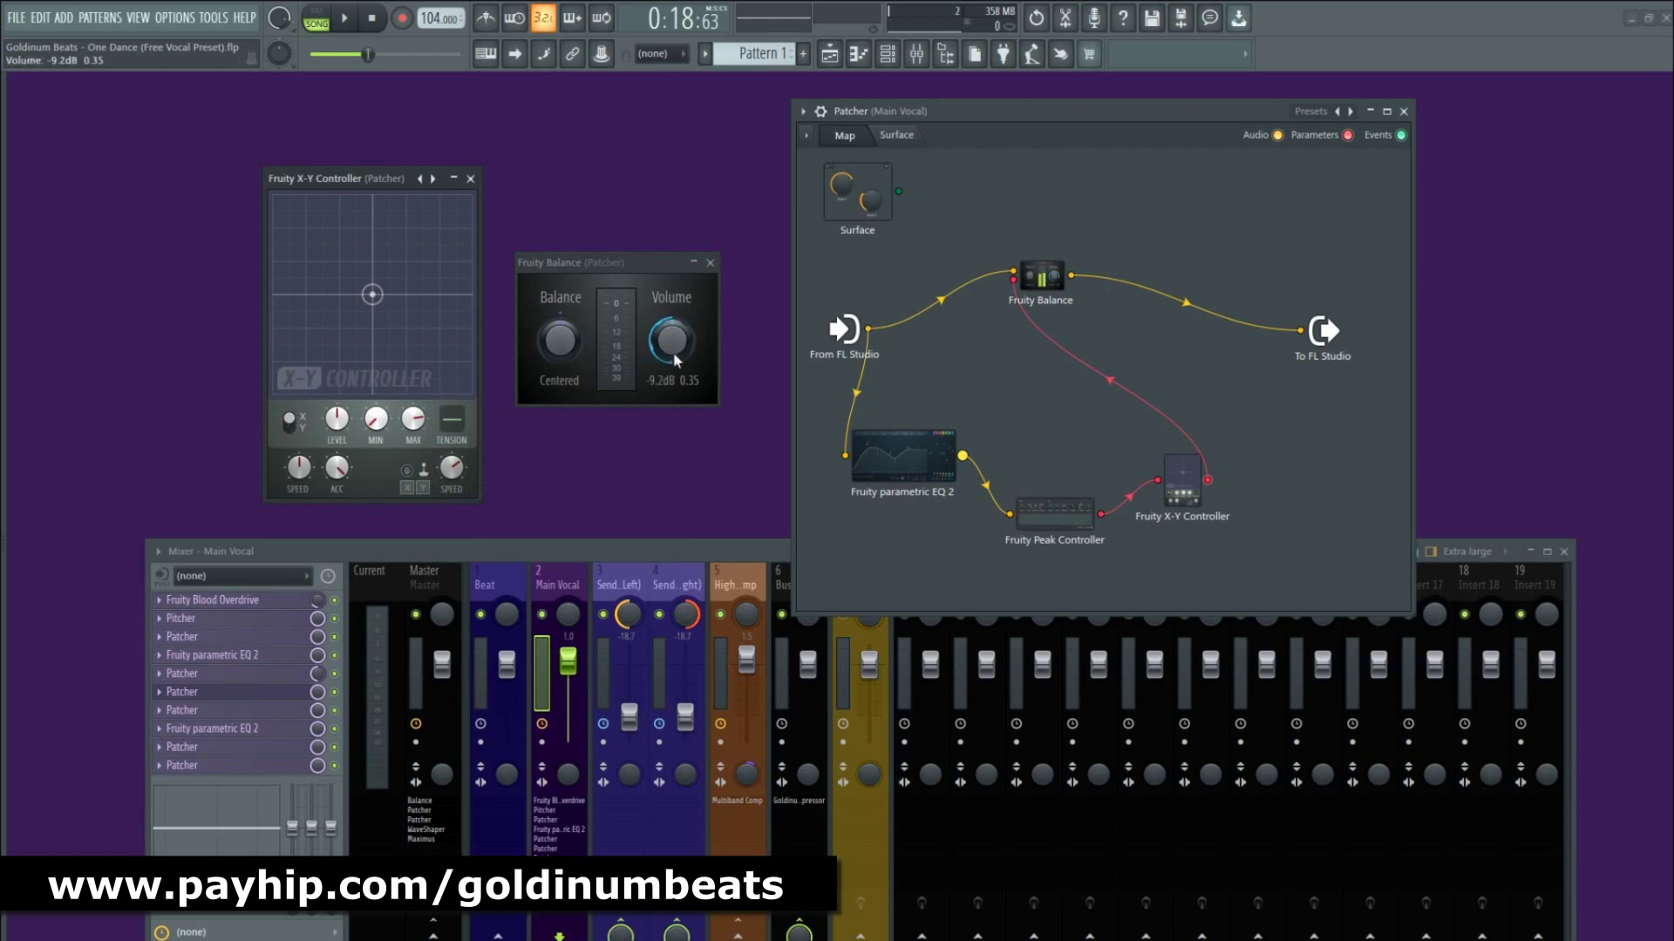
Set Balance volume near -7.1 dB, copy it, and paste 53% as the X-Y minimum.
drag(675, 359, 681, 350)
drag(680, 344, 681, 344)
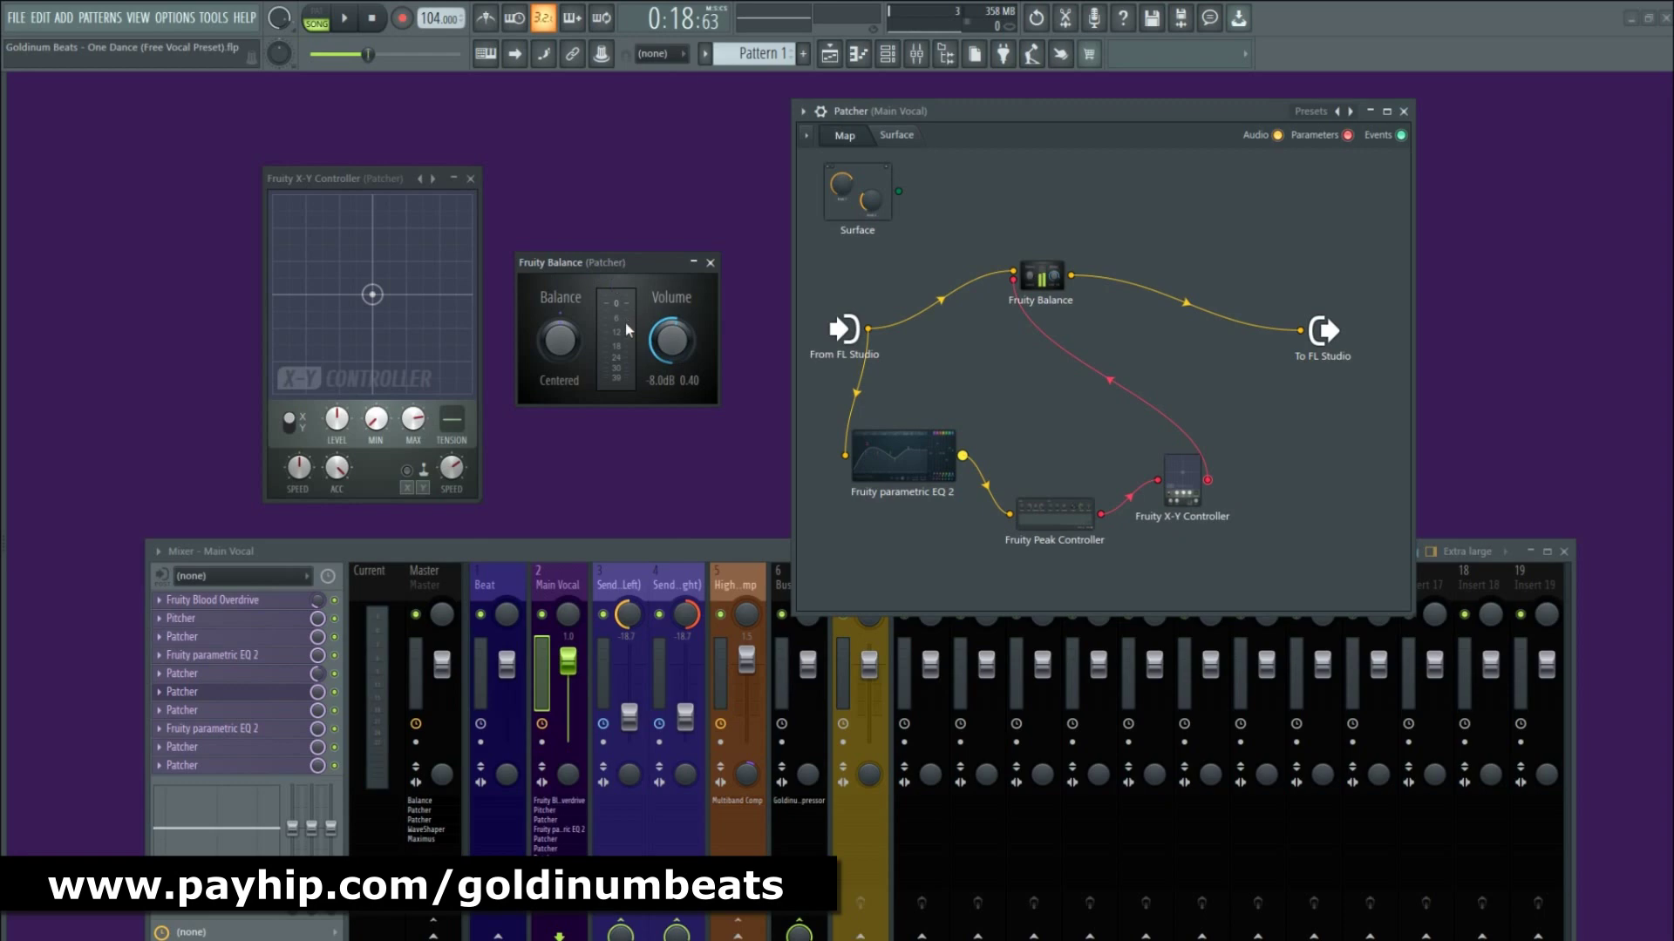
right_click(677, 349)
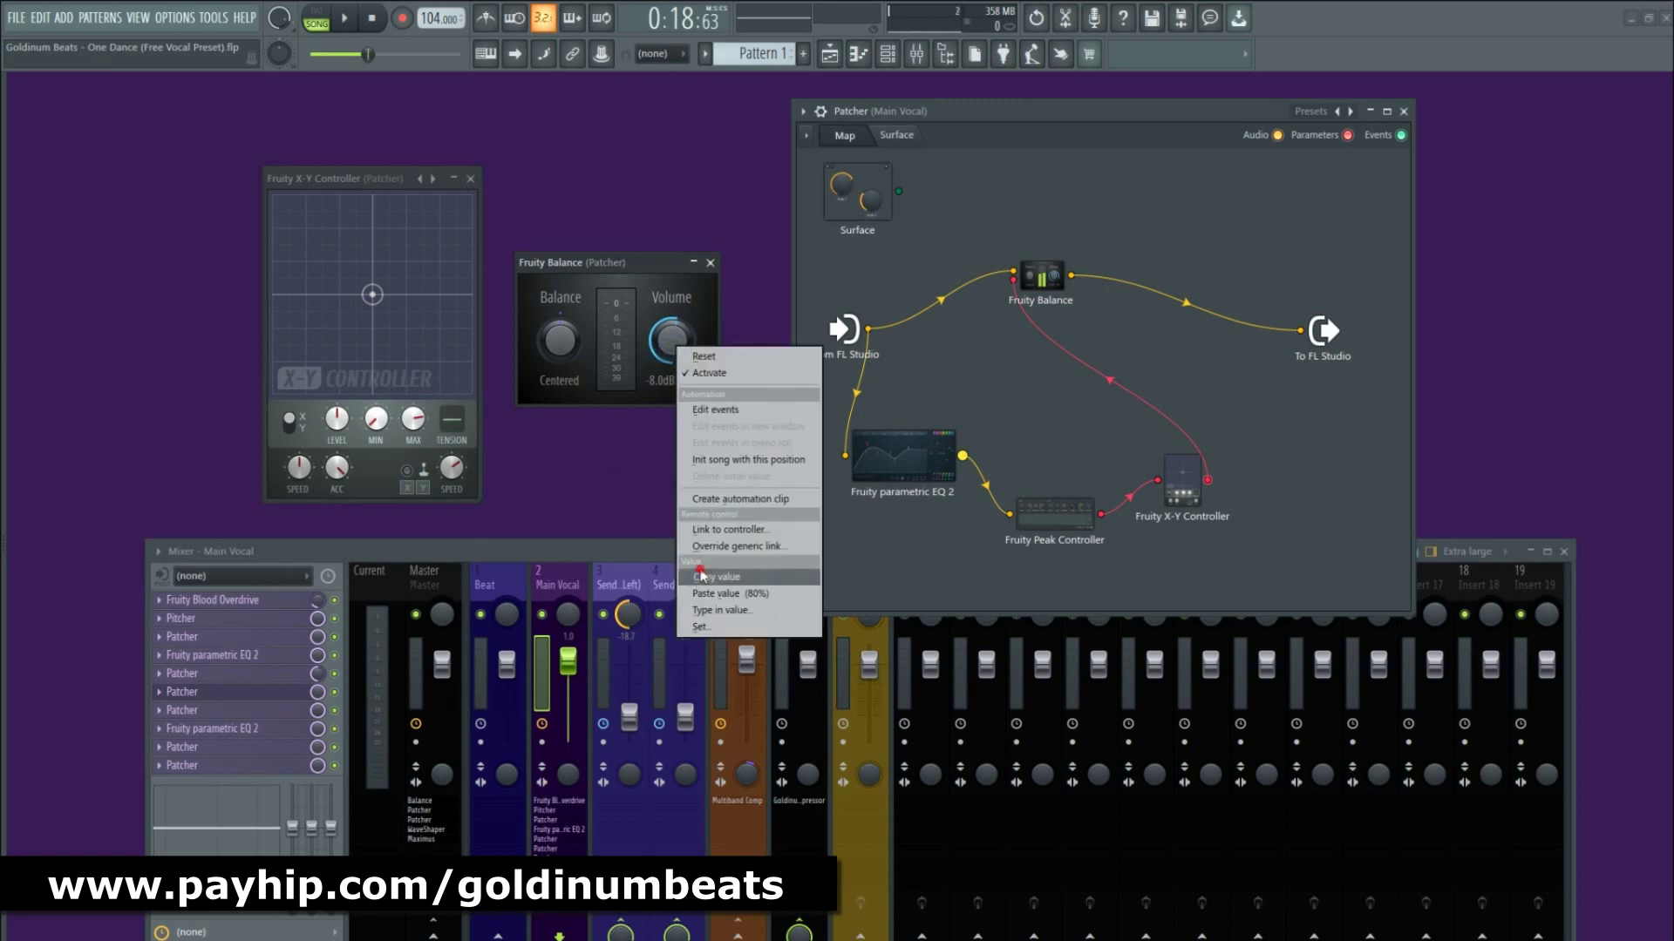
click(750, 578)
right_click(373, 411)
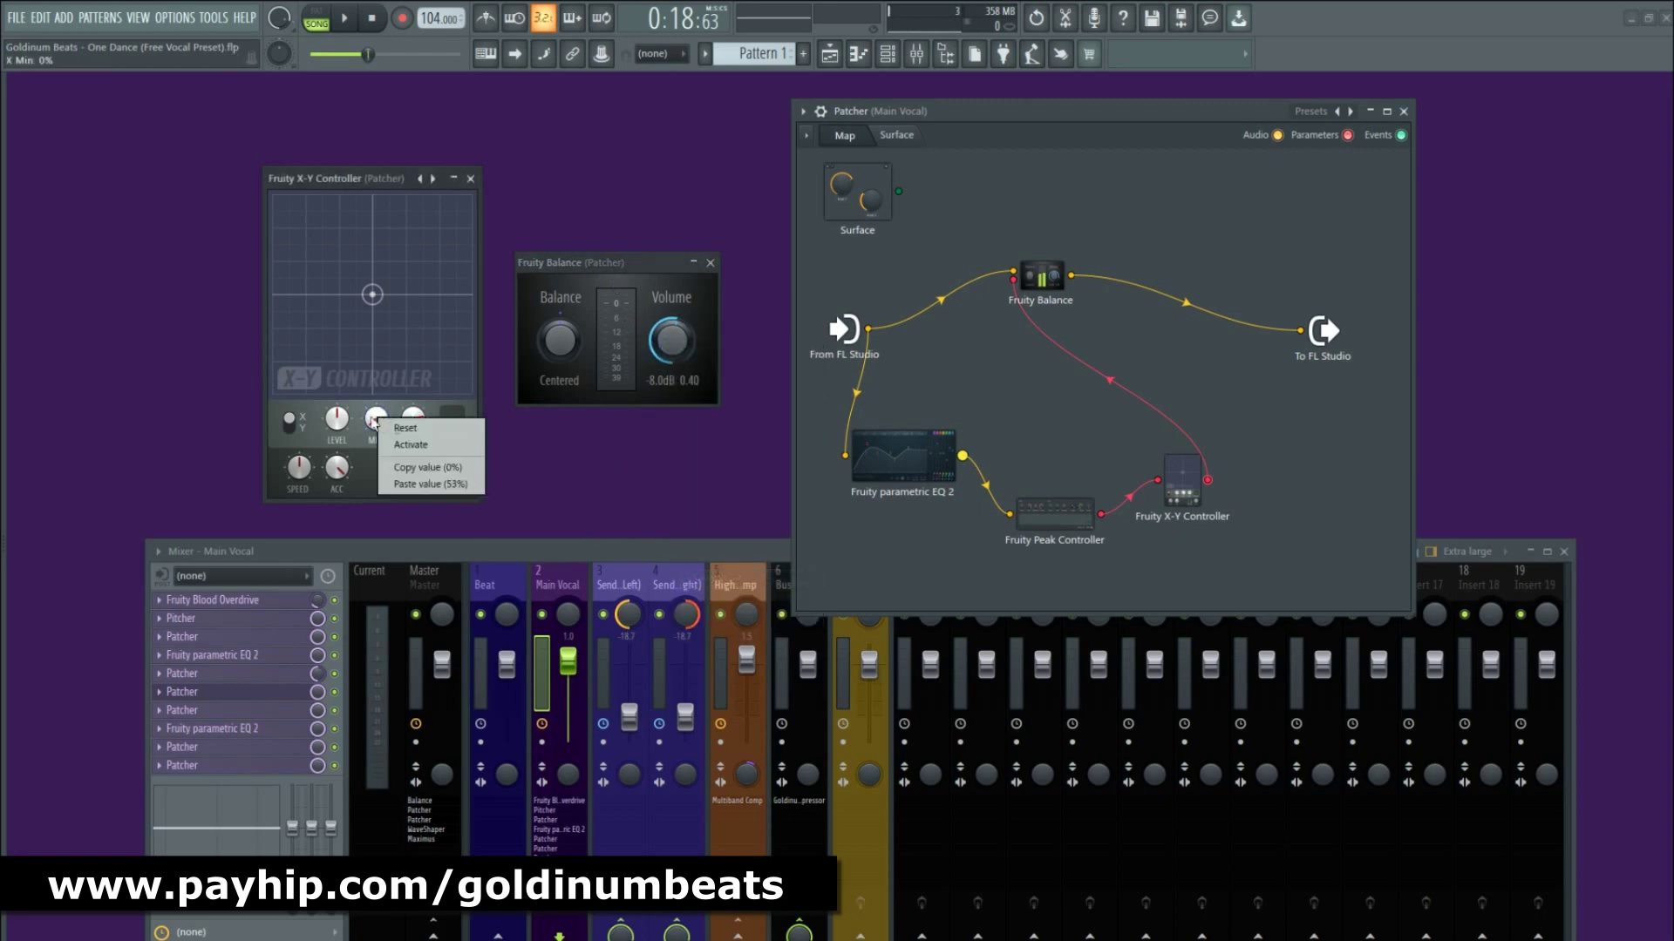
click(406, 483)
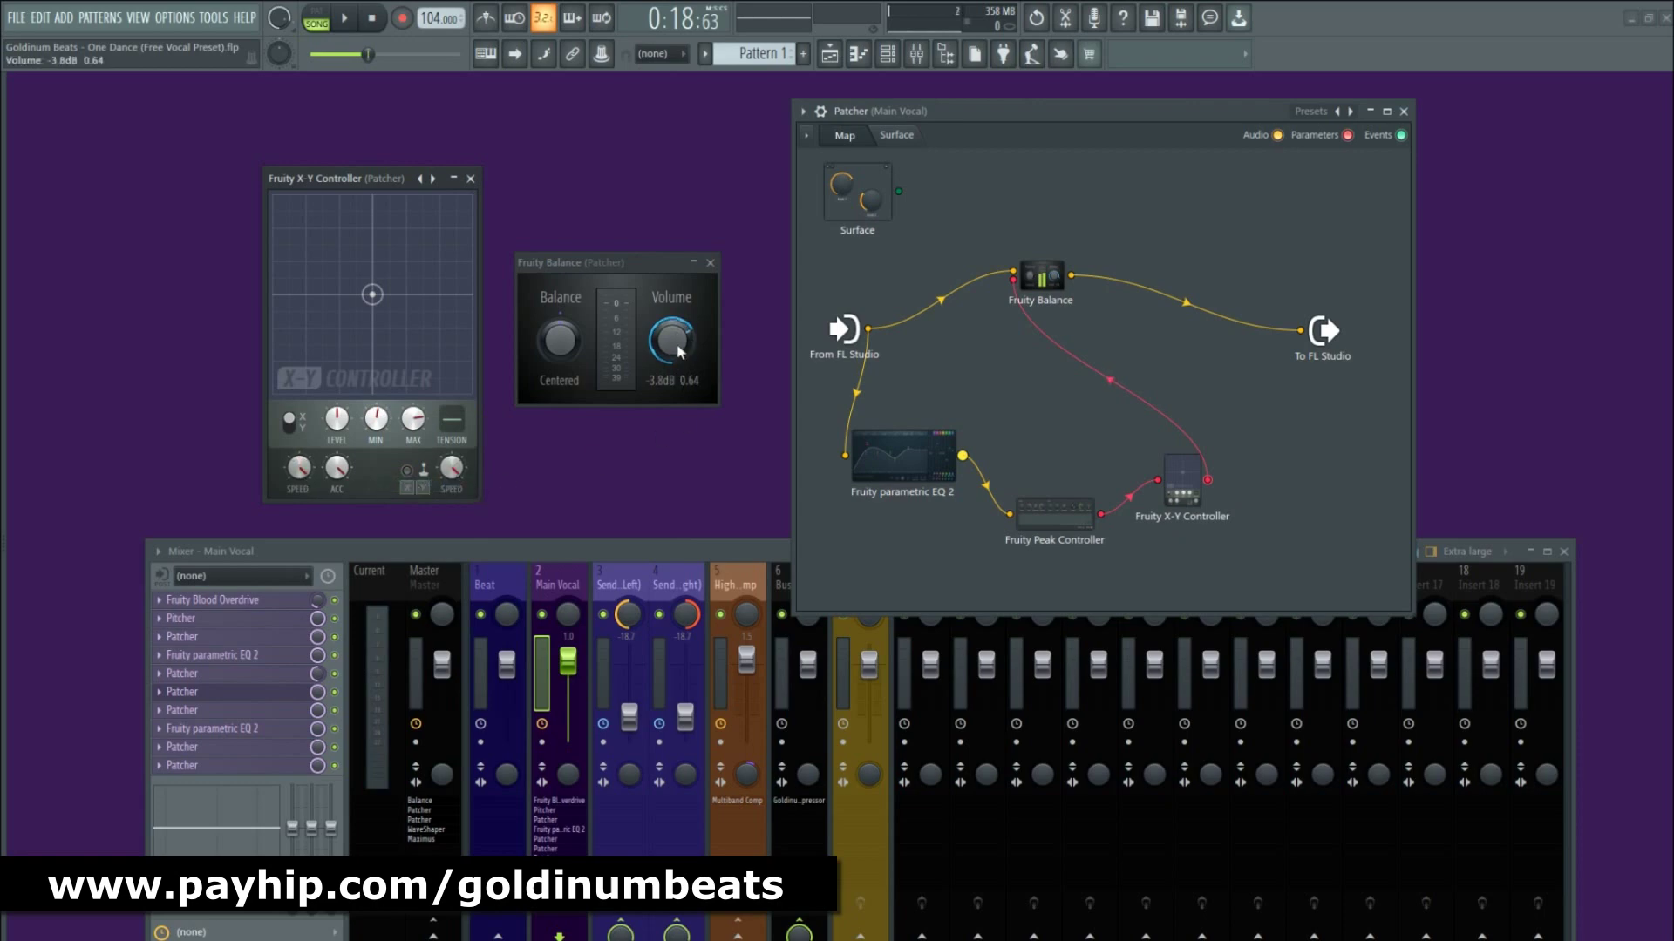
Open the Fruity Peak Controller window and arrange it beside the parametric EQ 2 window.
click(1057, 529)
drag(792, 495, 792, 448)
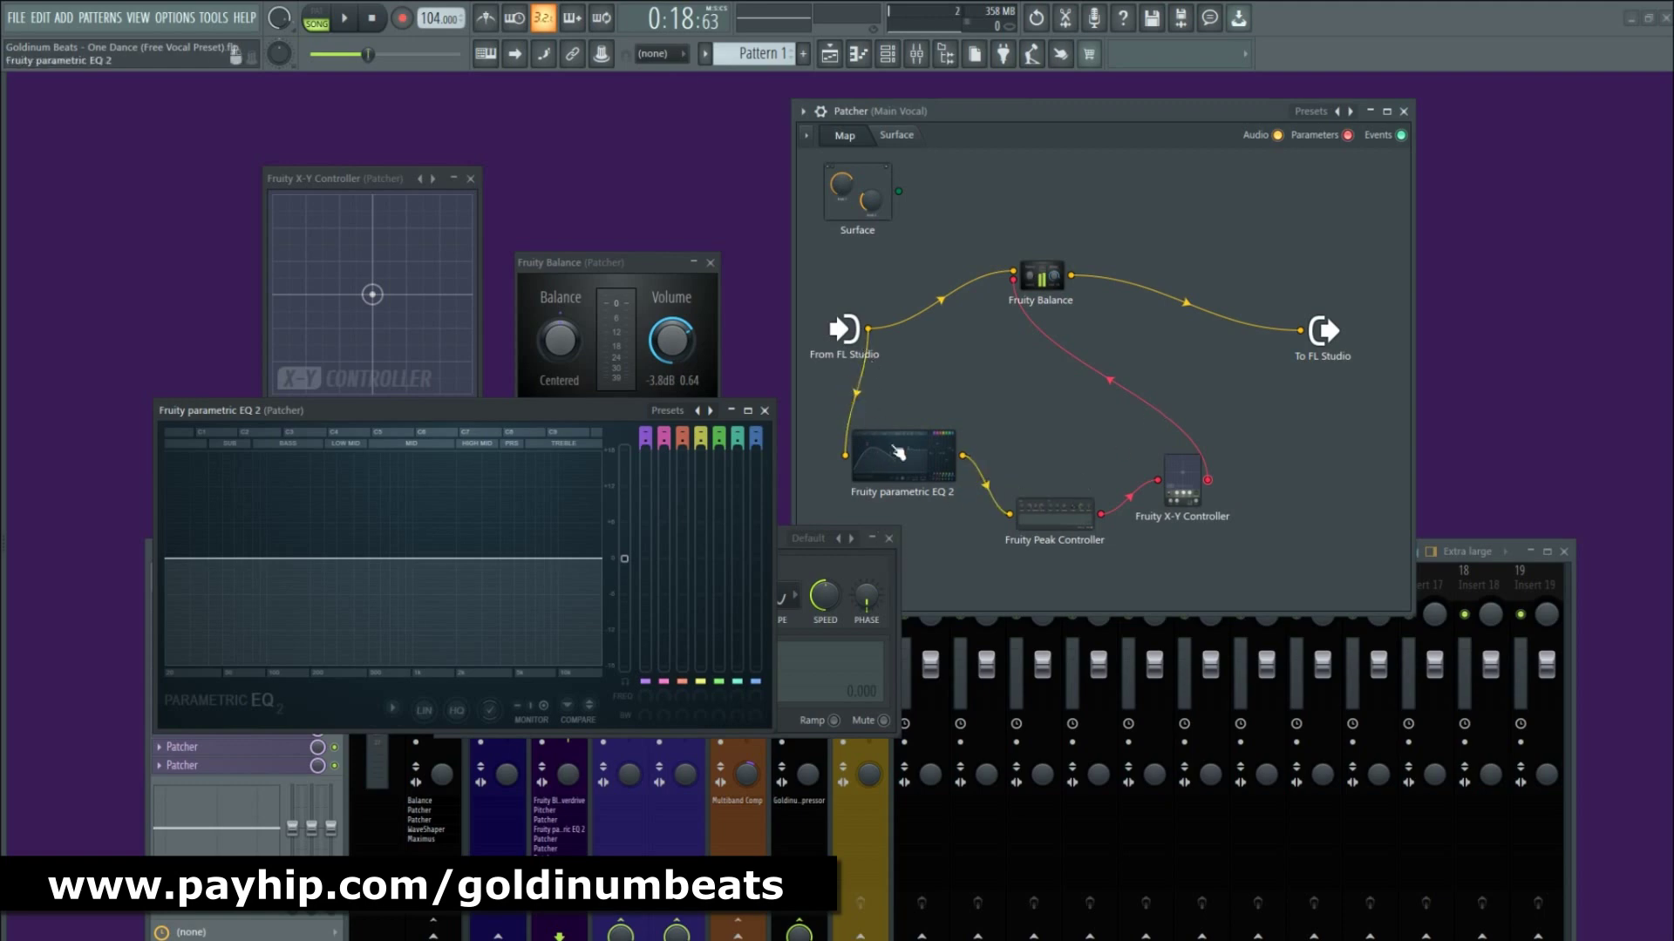
drag(572, 409, 588, 446)
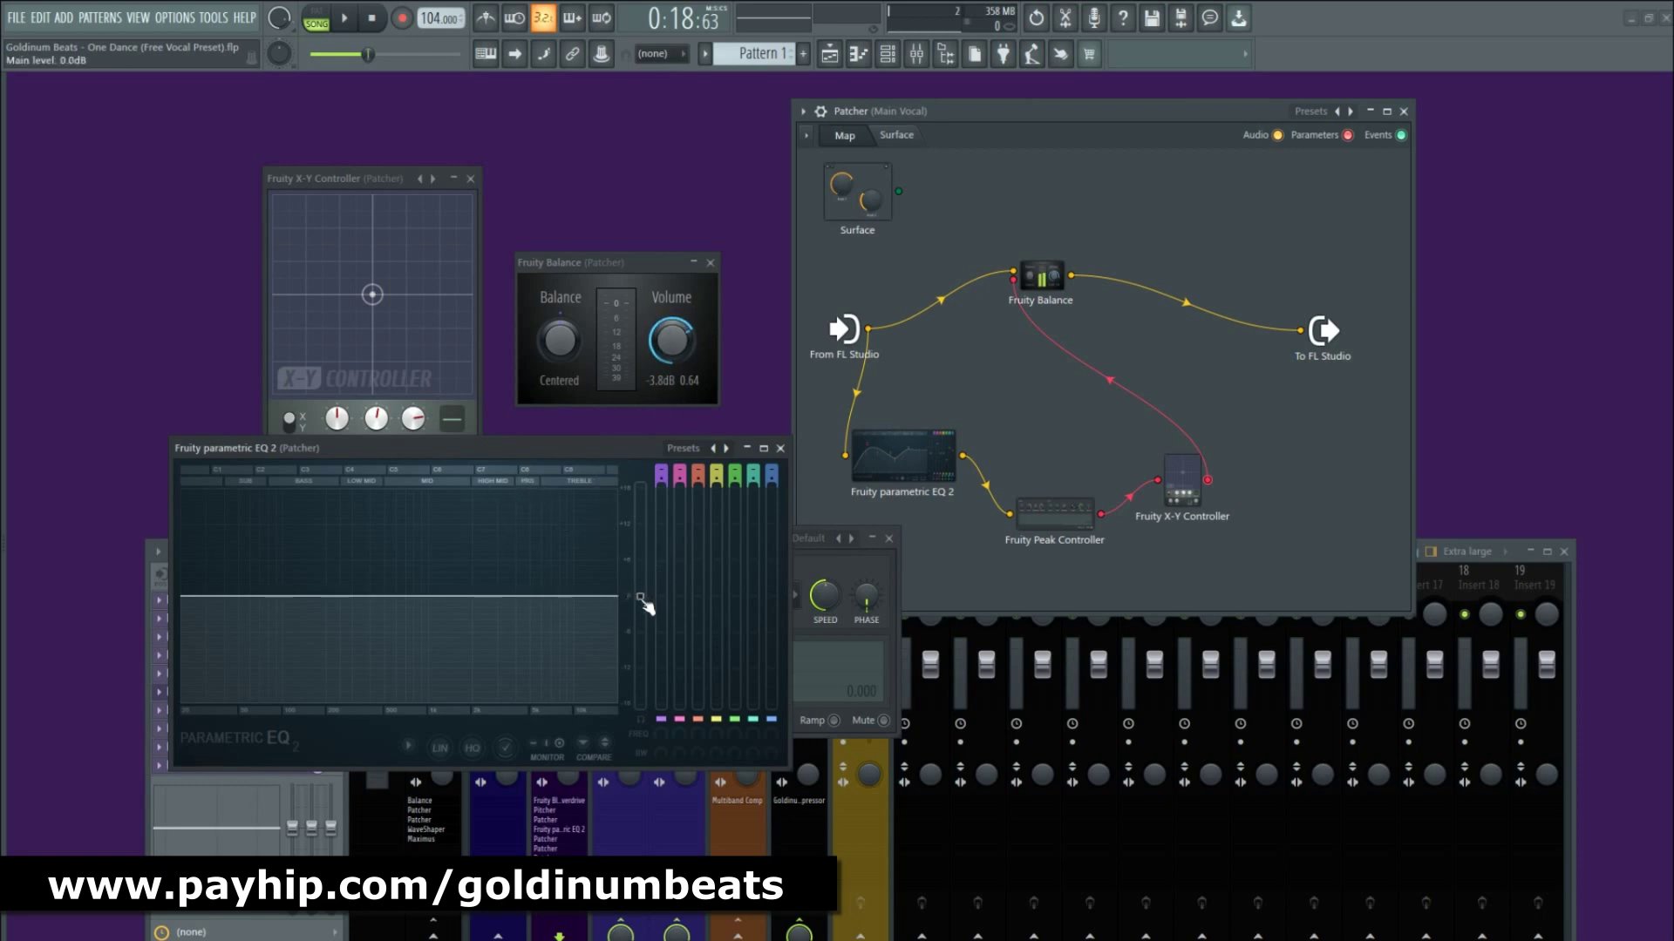
While the vocal plays, raise the EQ 2 main level to about 7.1 dB.
key(space)
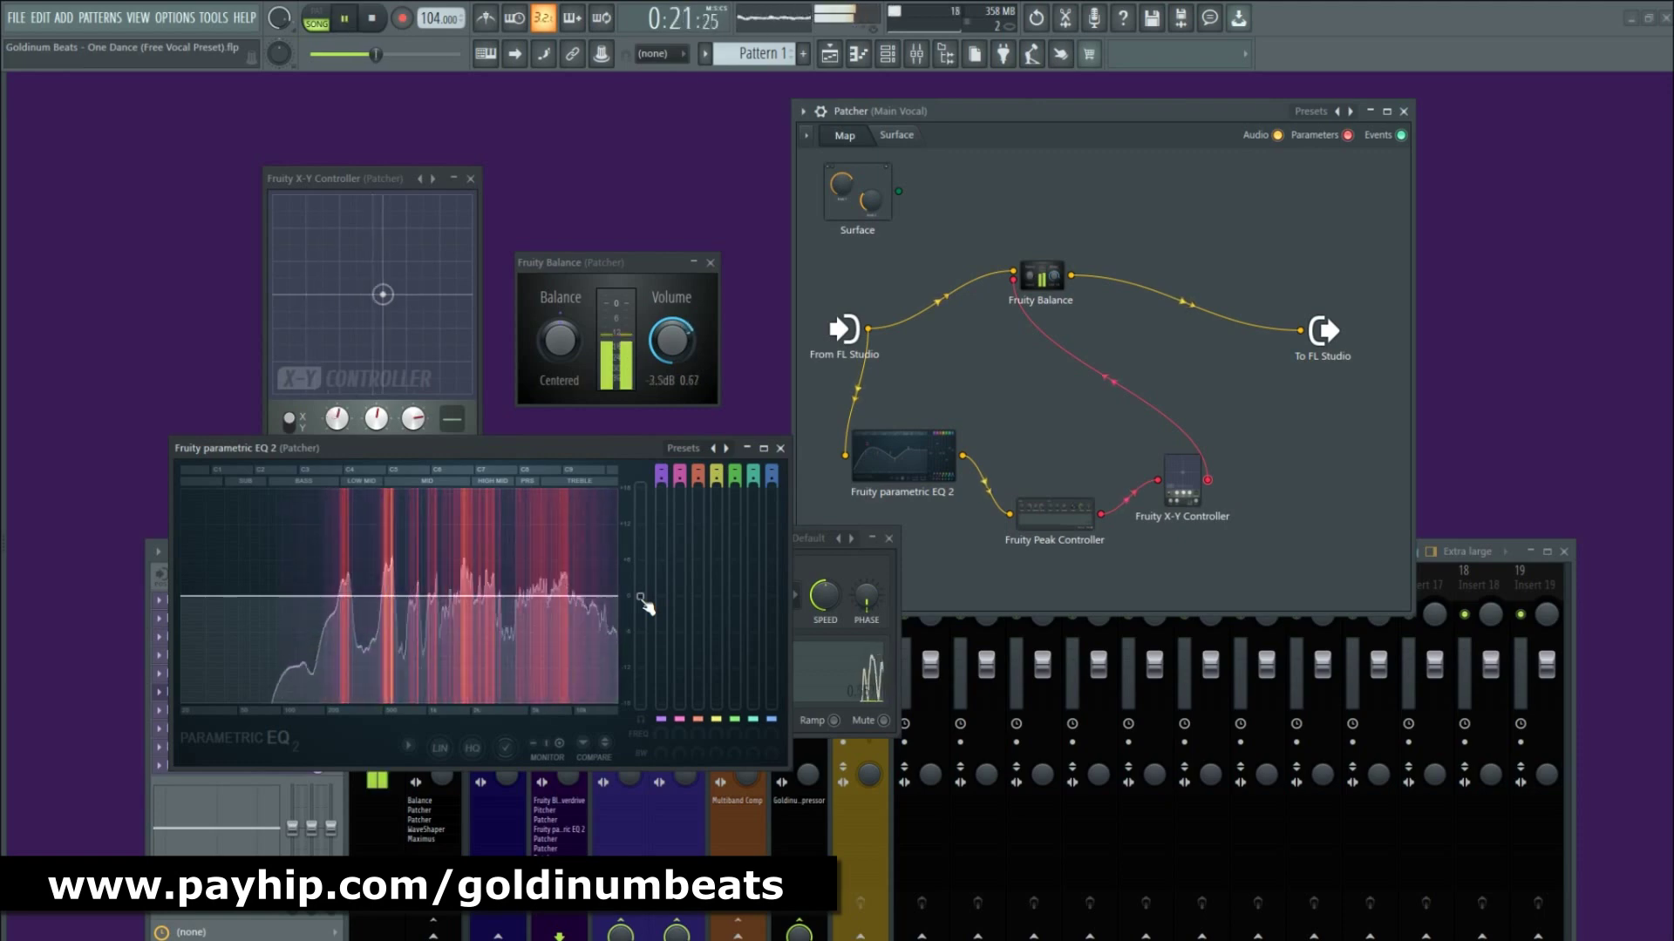
drag(643, 599, 643, 580)
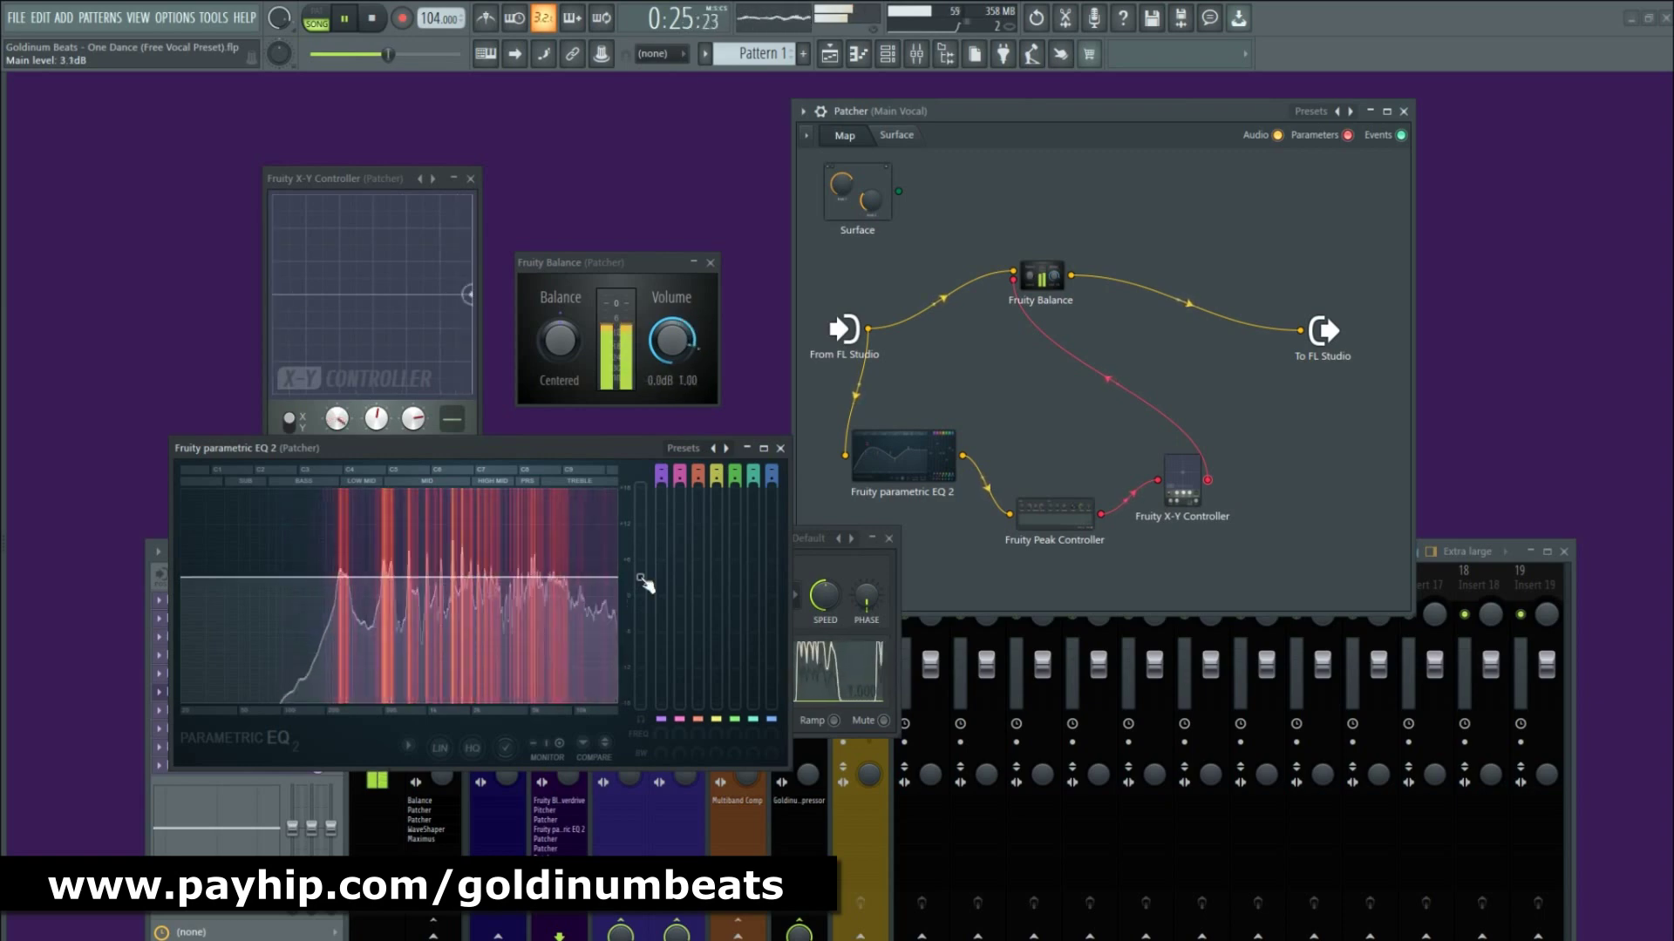
drag(642, 579, 641, 559)
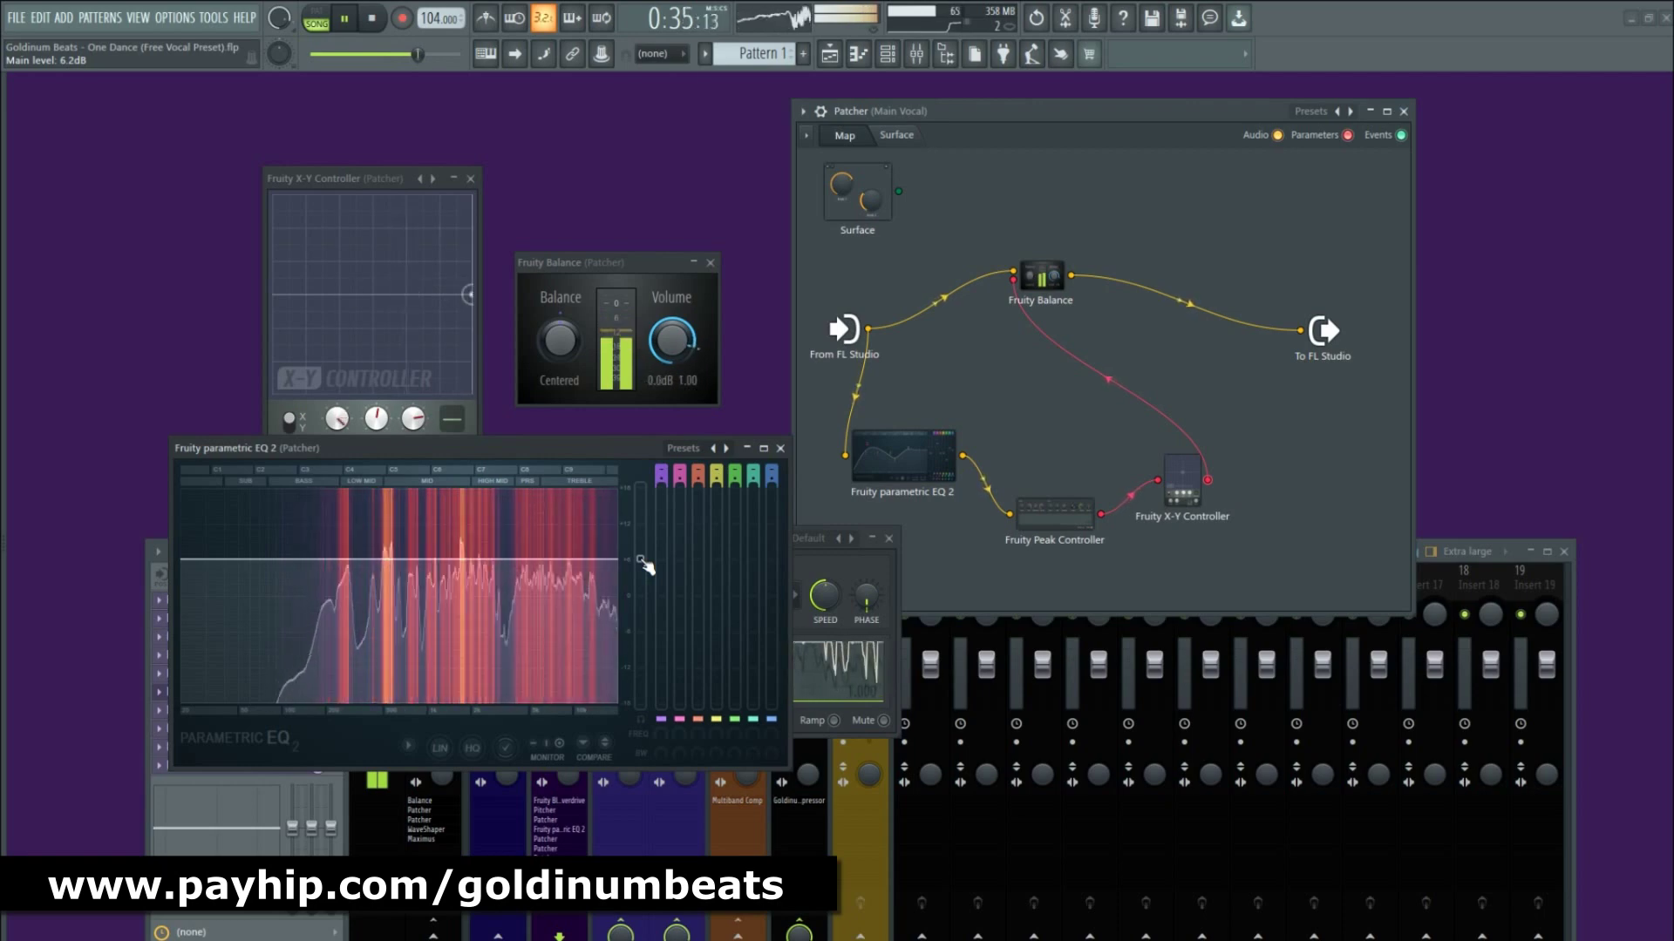
drag(645, 566, 646, 563)
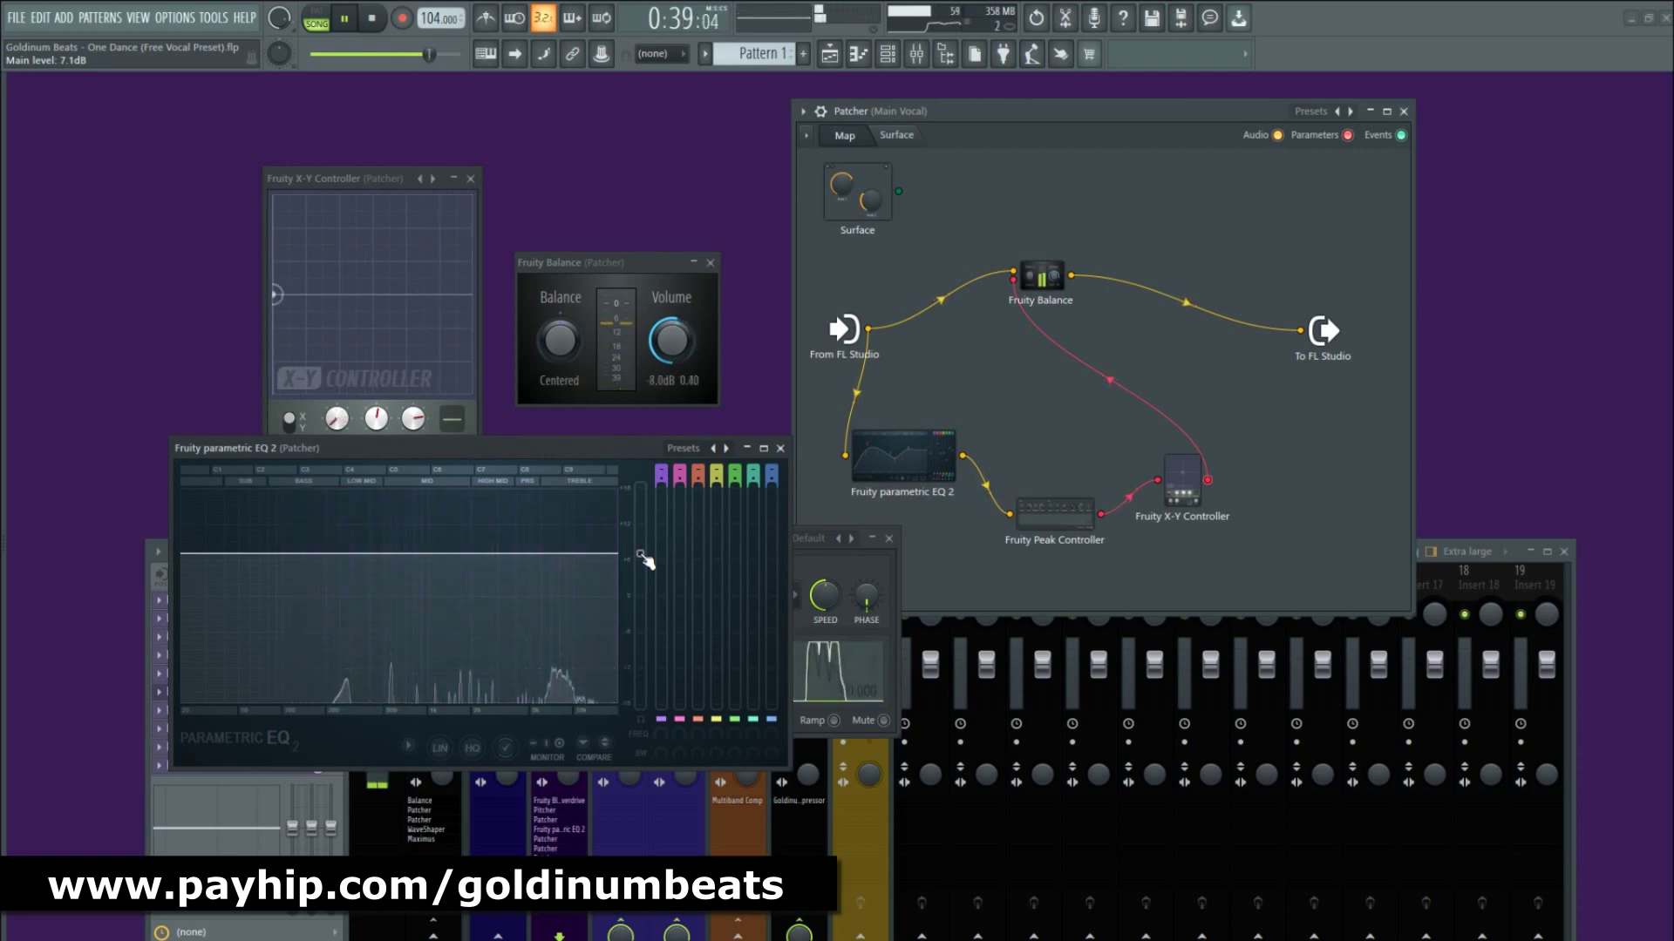
key(space)
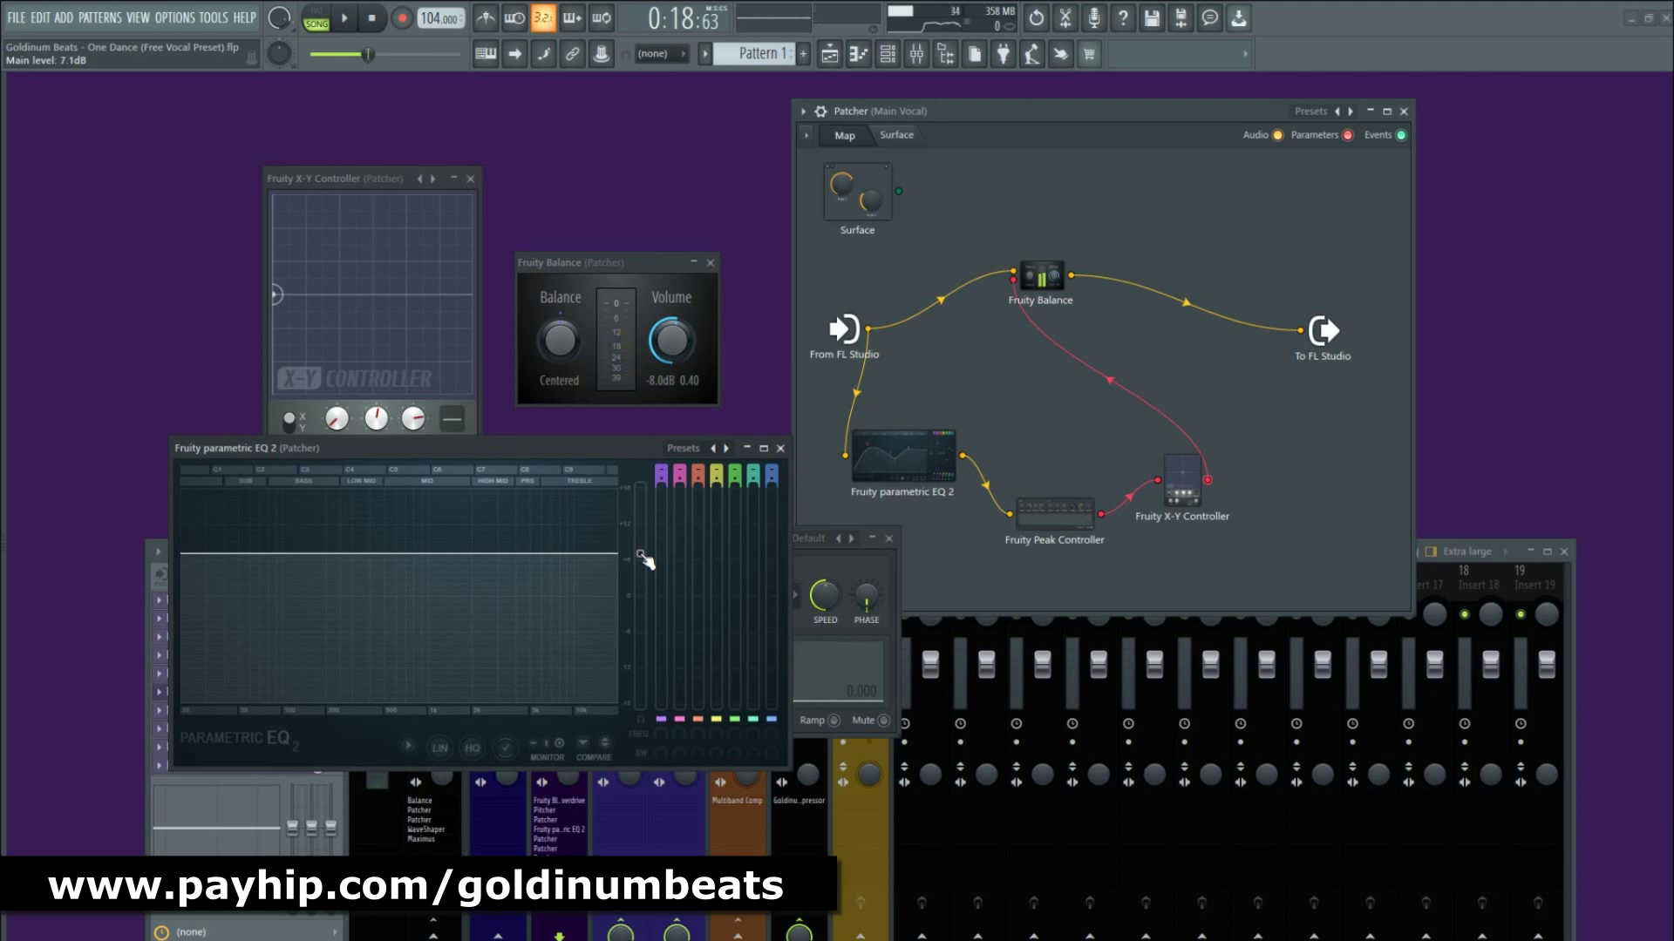
Close the EQ 2 window, lower Balance volume to about -10 dB, and copy its value.
key(Escape)
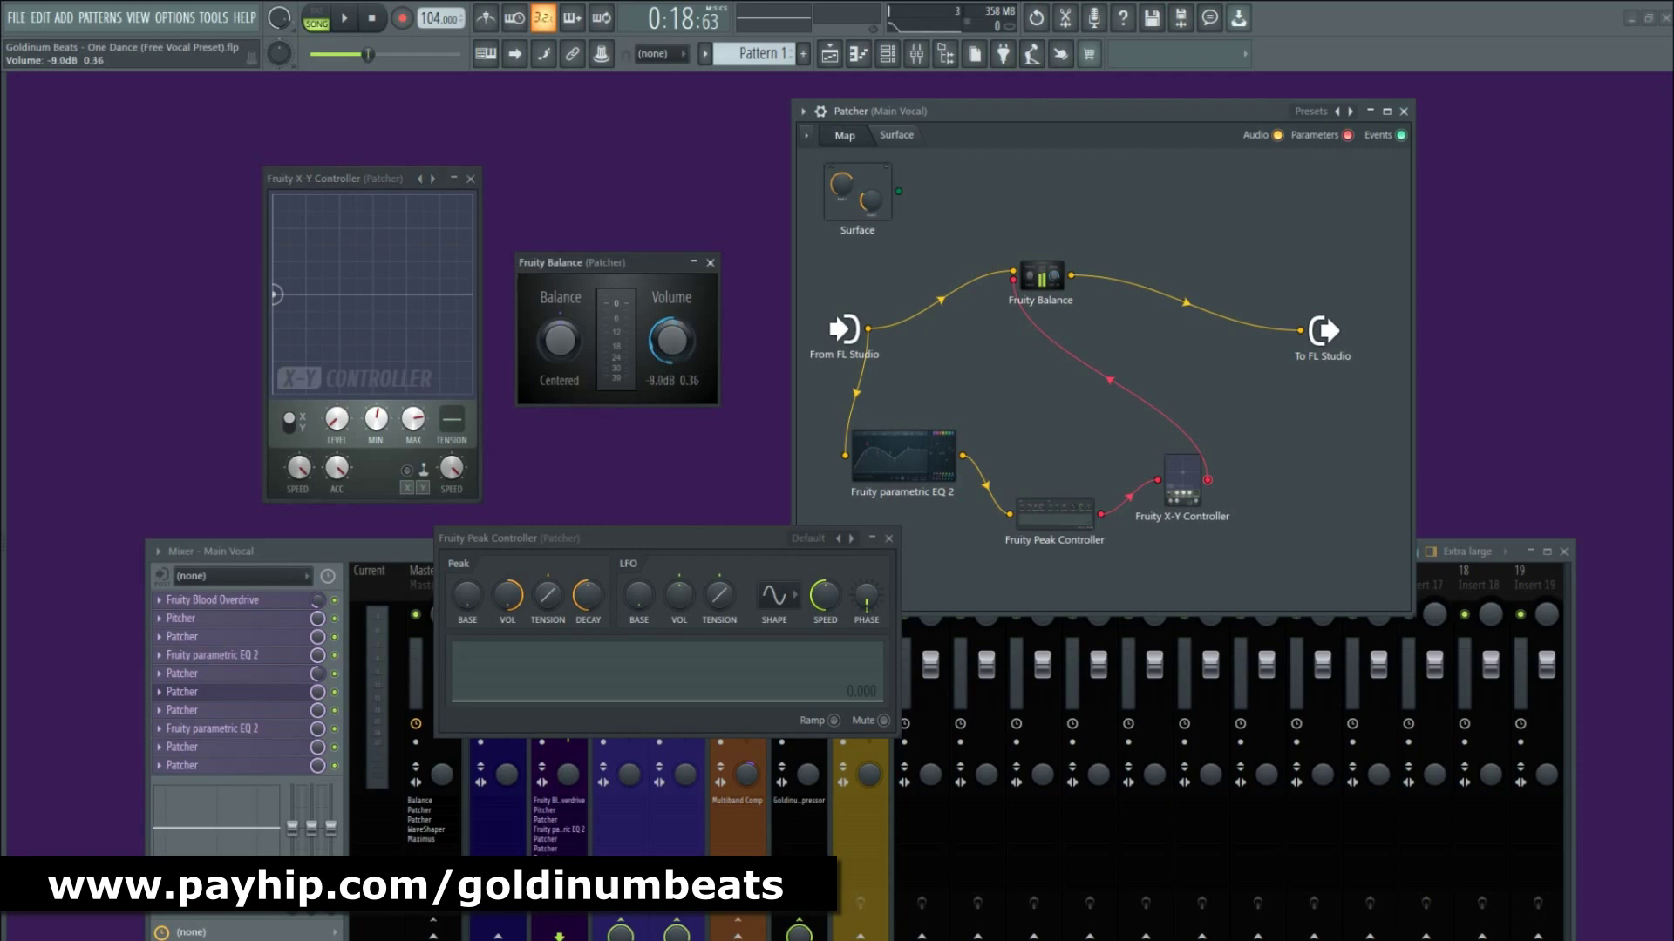
drag(671, 340, 671, 342)
right_click(665, 353)
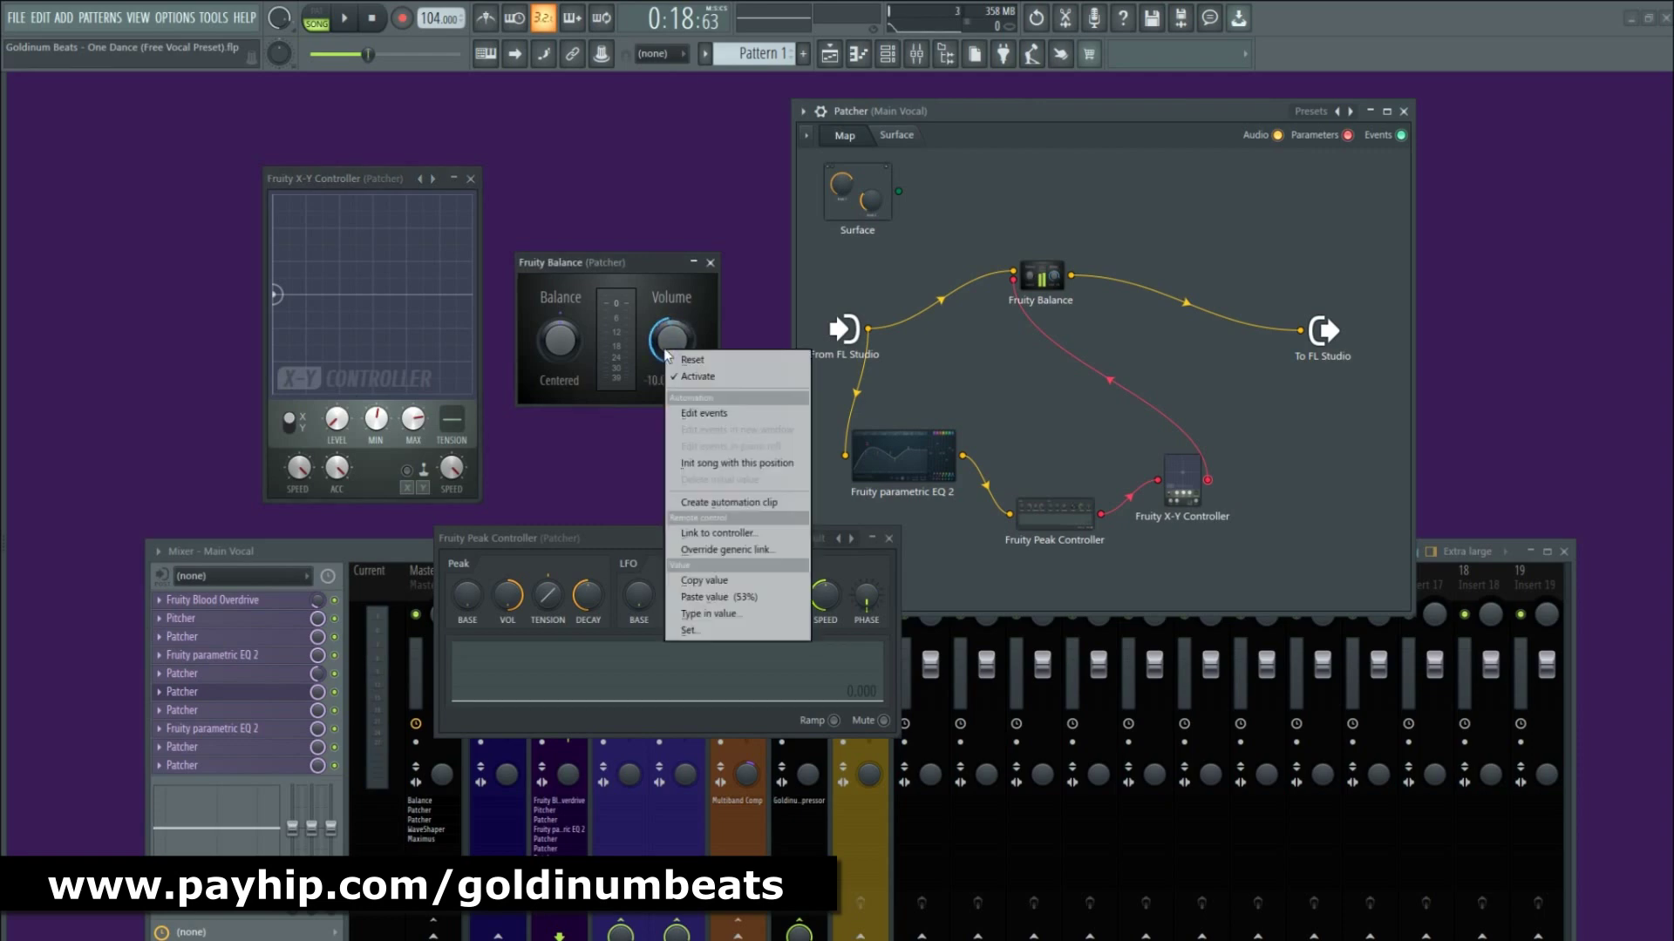
click(688, 578)
Paste 47% as the X-Y Controller minimum and stop playback.
right_click(377, 423)
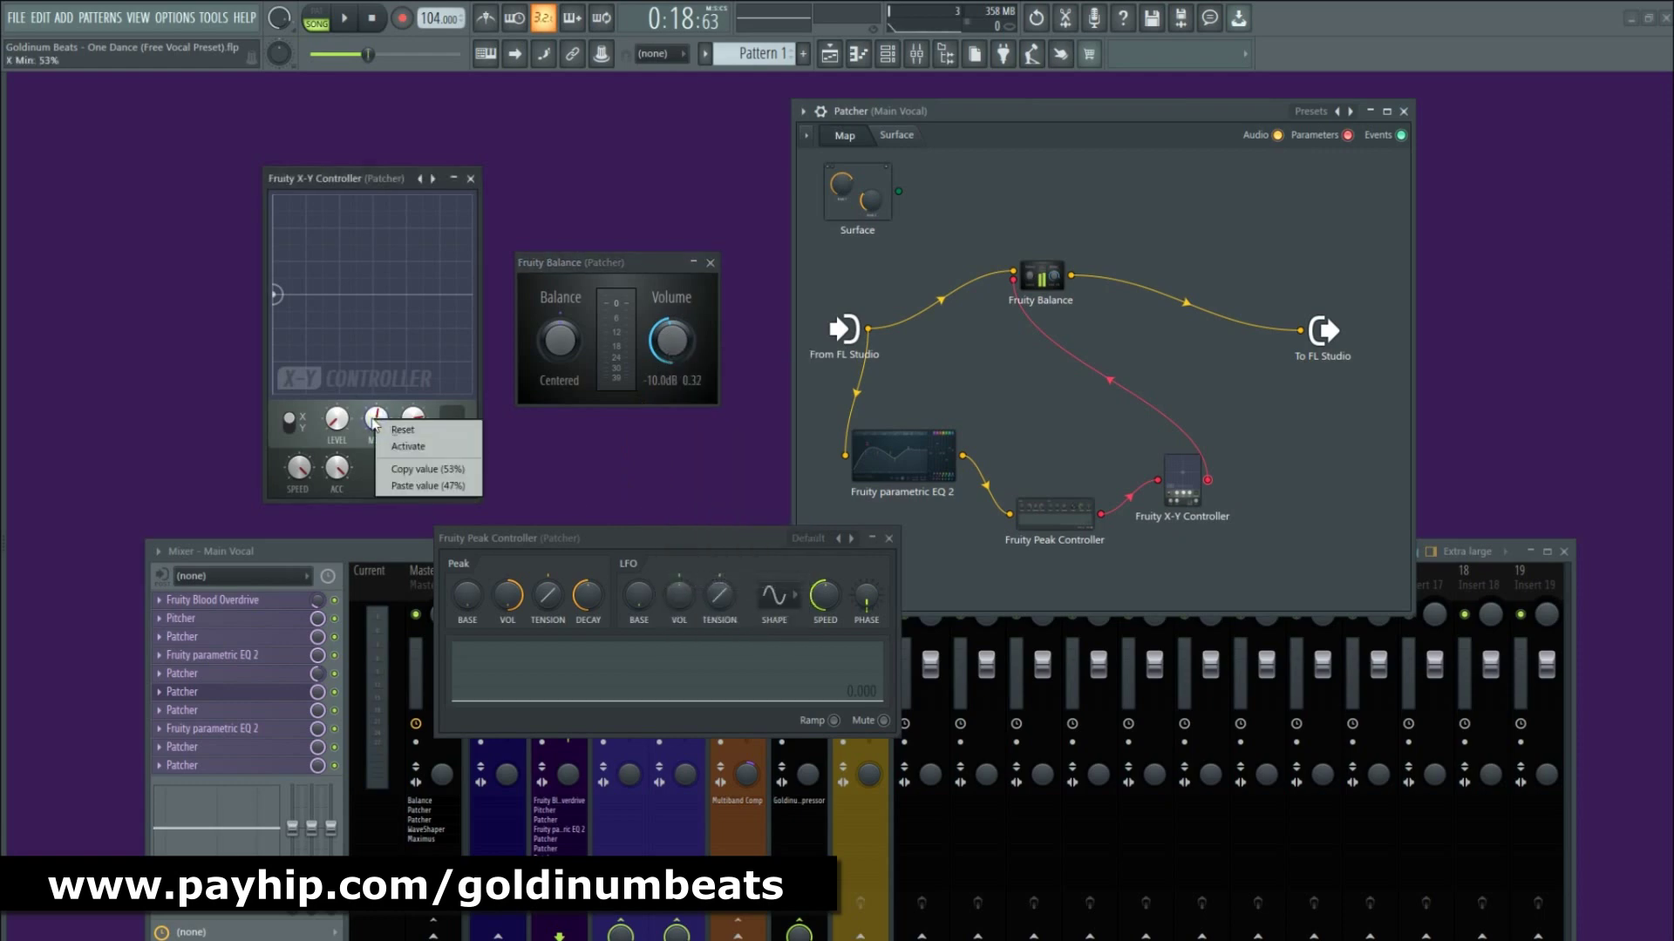
click(407, 486)
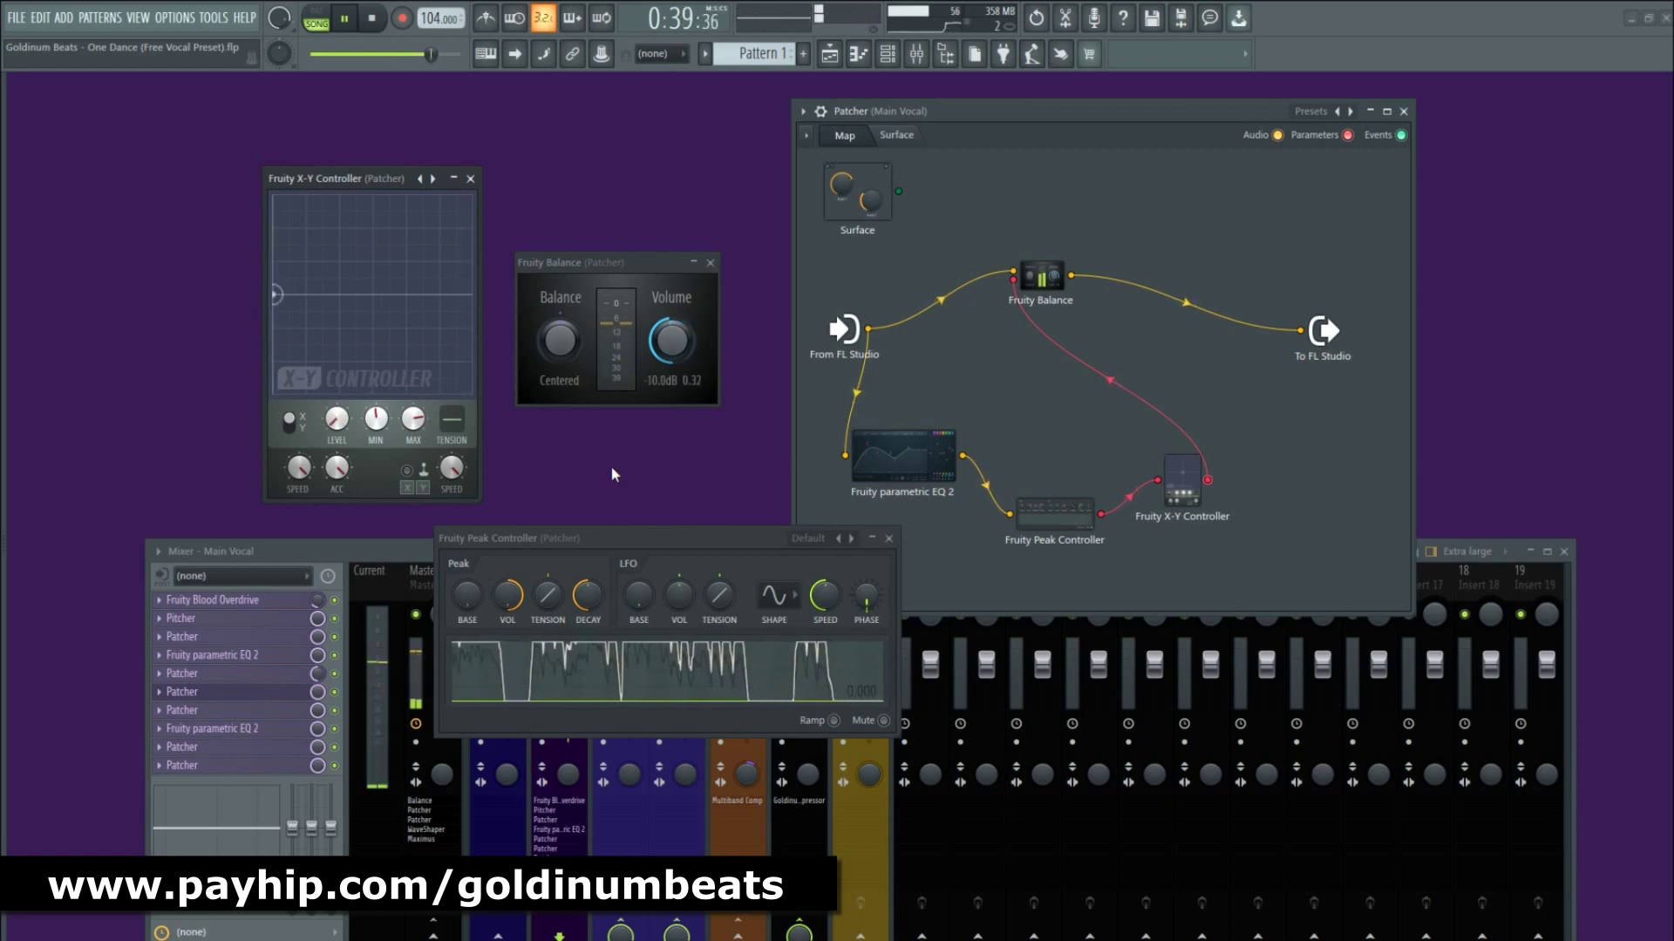
key(space)
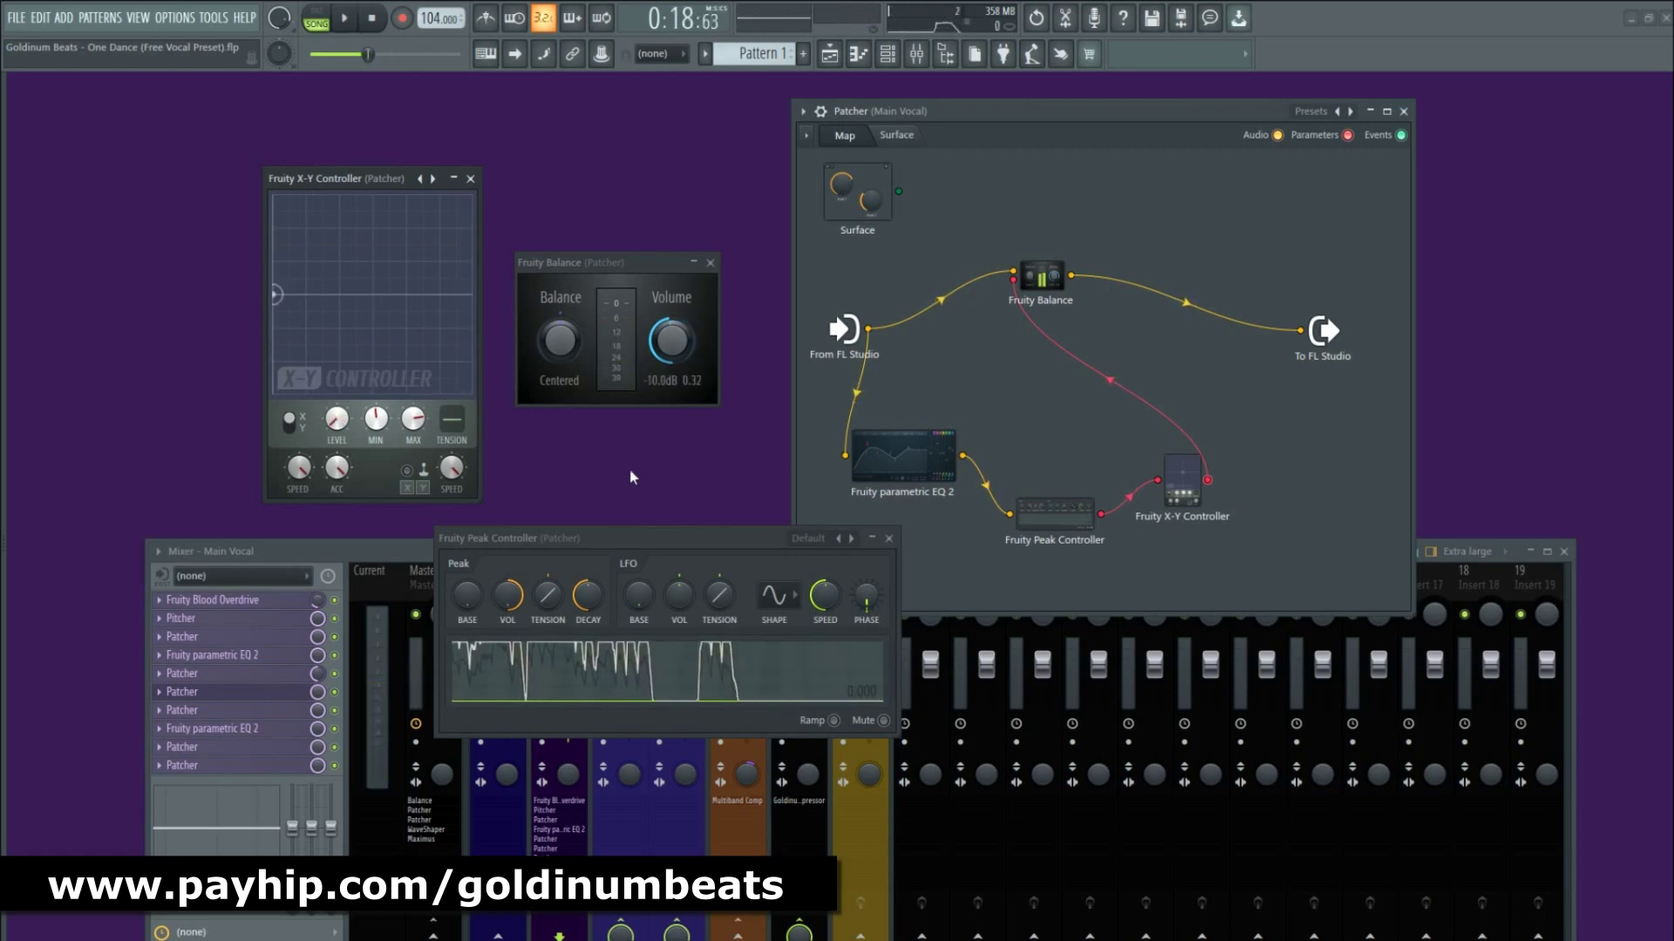